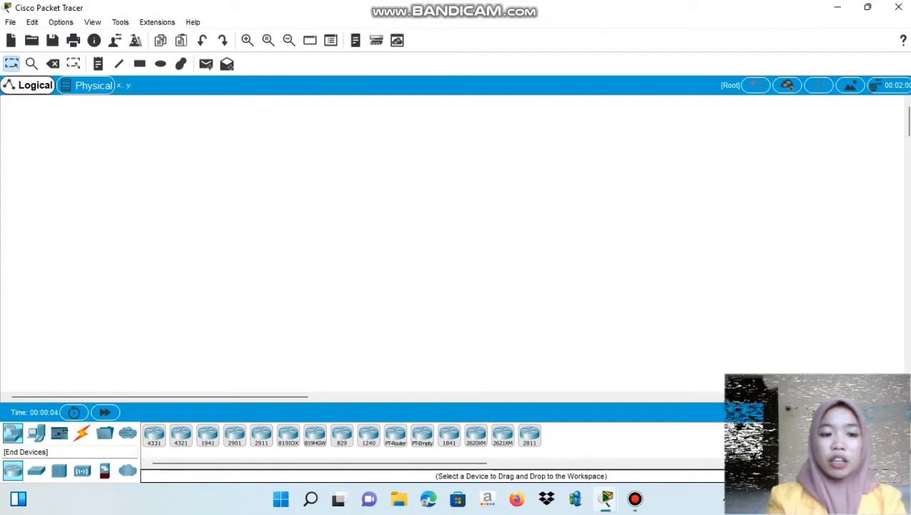
Place a Server-PT end device at the upper centre of the logical workspace.
left_click(36, 434)
left_click_drag(208, 435, 207, 435)
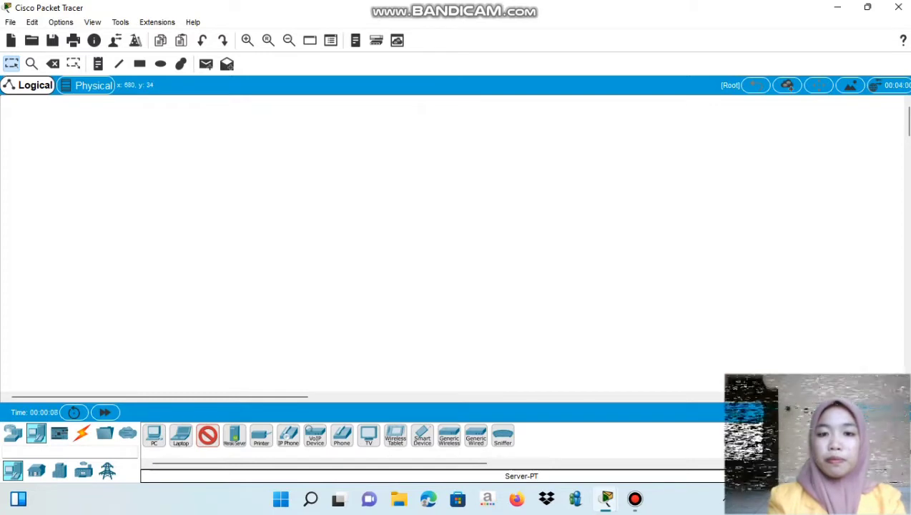
left_click(455, 118)
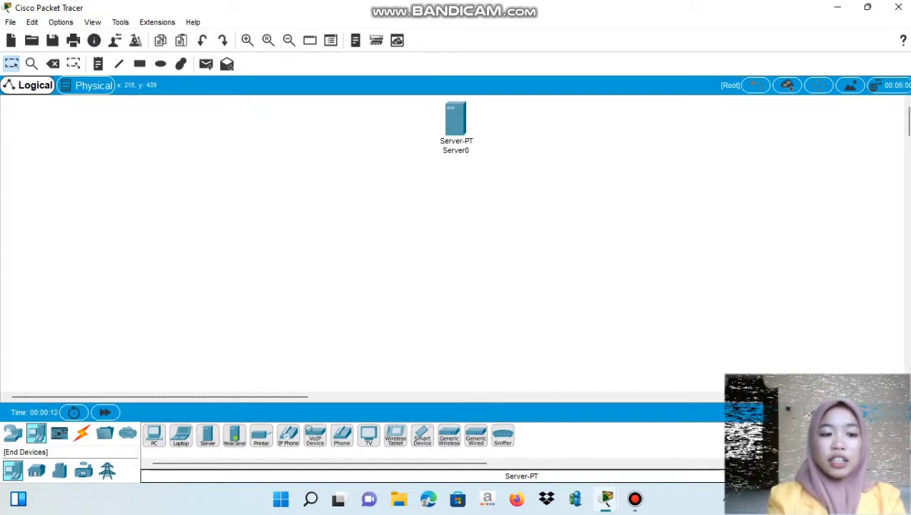
Add three Switch-PT switches below the server, one centred and one on each side, aligned in a level row.
left_click(13, 432)
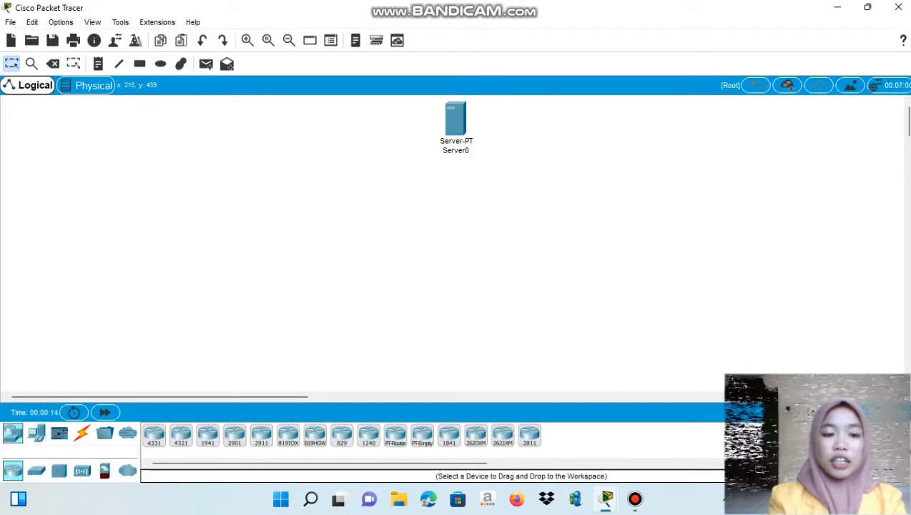
left_click(37, 470)
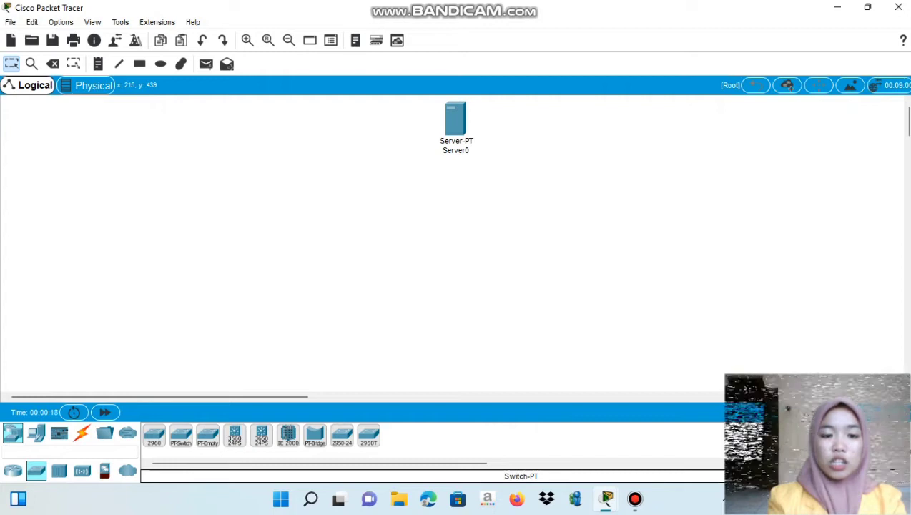
left_click(181, 434)
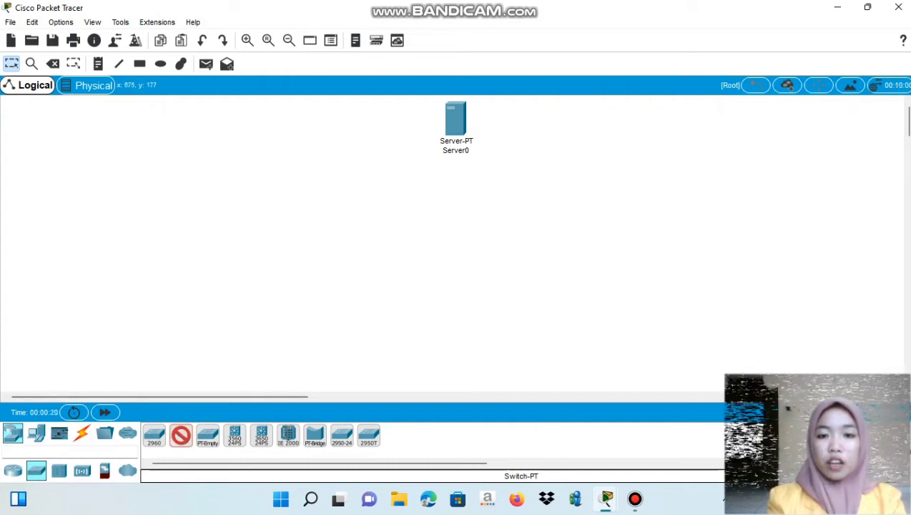
left_click(453, 218)
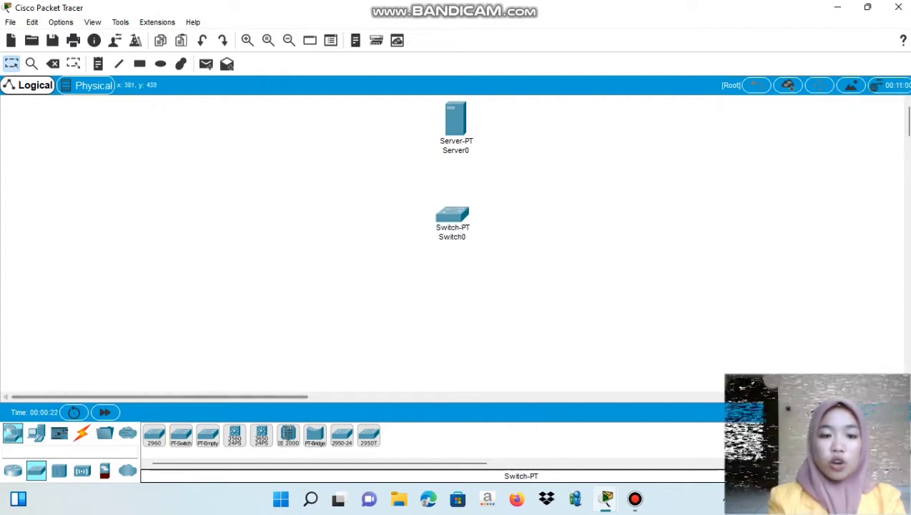
left_click(181, 434)
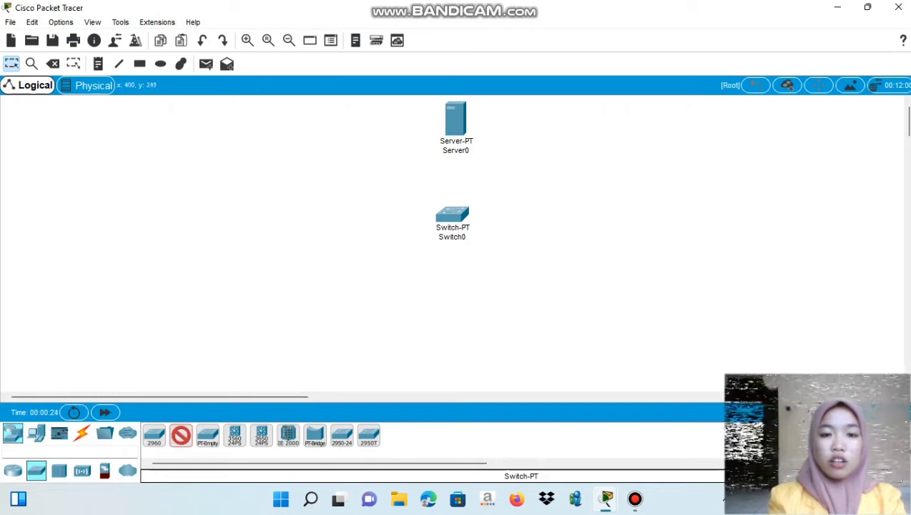
left_click(295, 228)
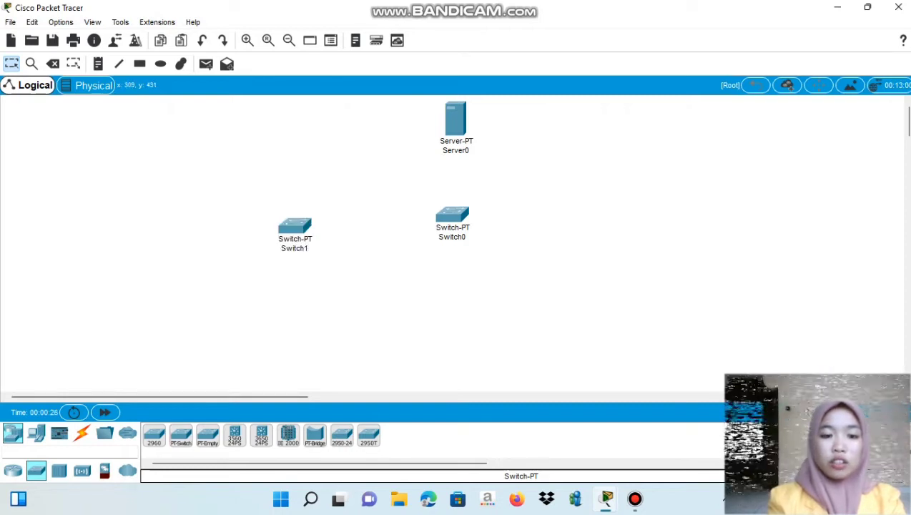
left_click(181, 435)
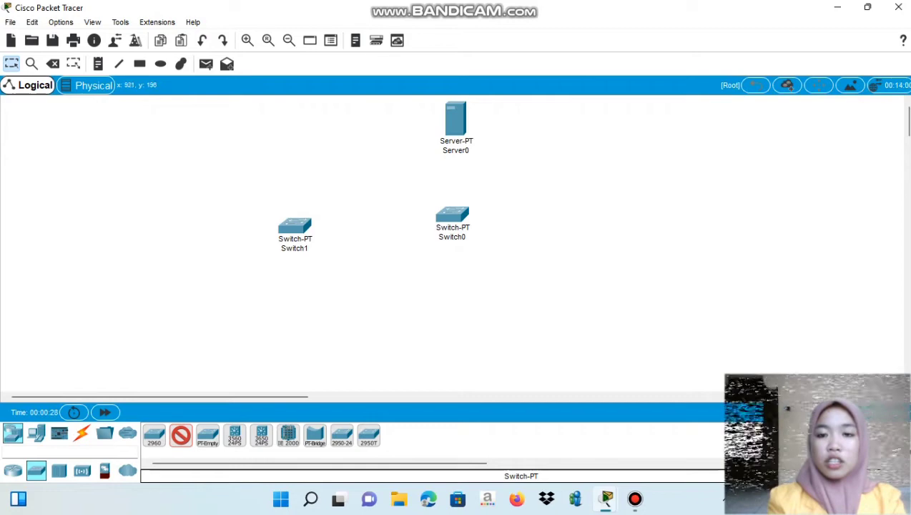
left_click(615, 229)
left_click_drag(615, 228, 604, 218)
left_click_drag(295, 226, 293, 213)
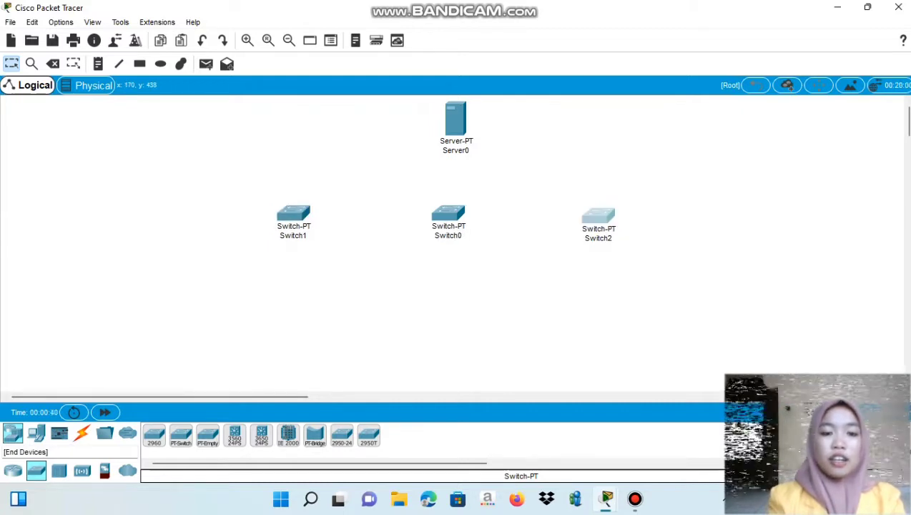
Place a PC, a laptop and a second PC side by side below Switch1.
left_click(36, 434)
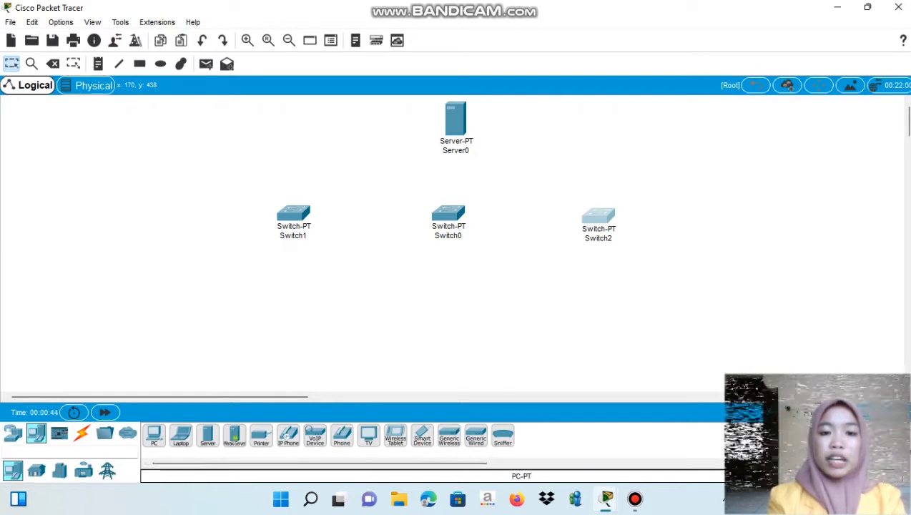
left_click(154, 435)
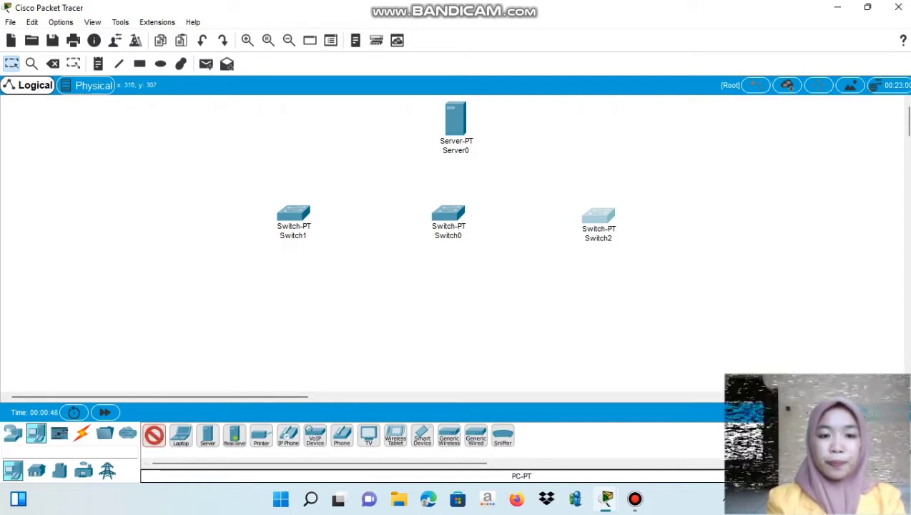
left_click(214, 302)
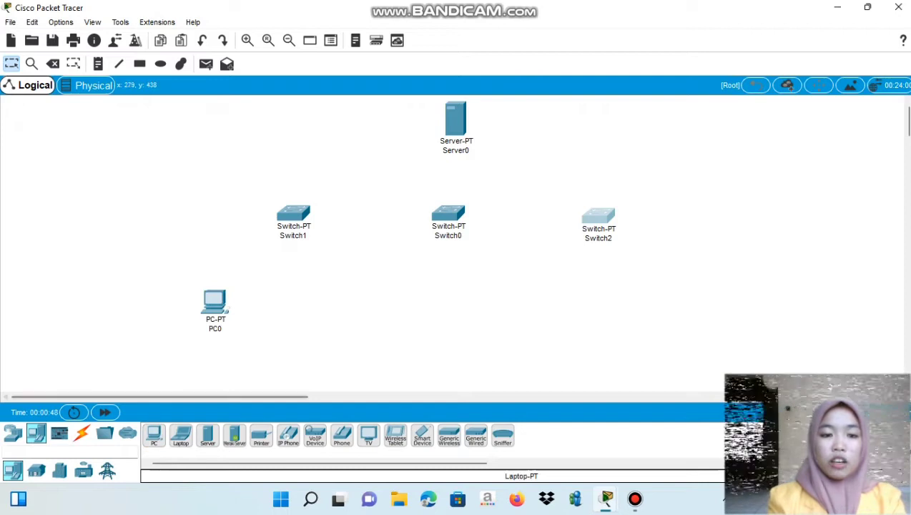
left_click(181, 435)
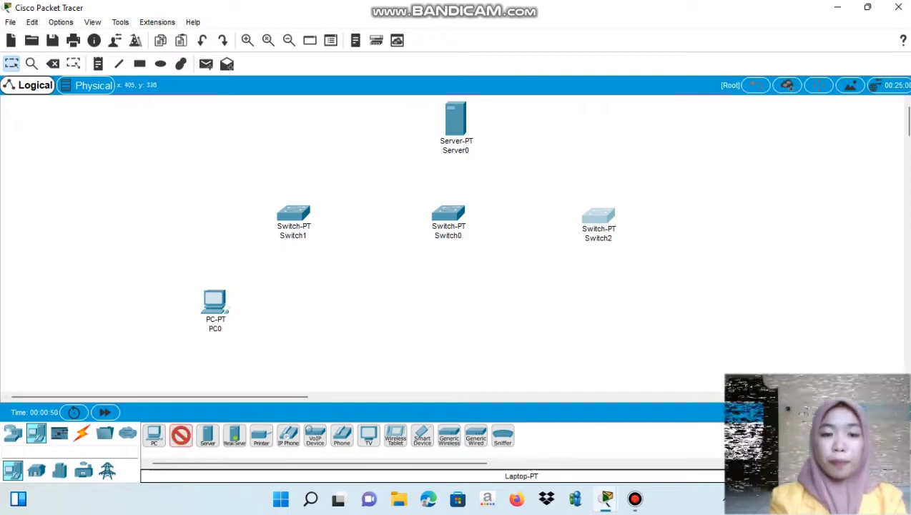
left_click(288, 317)
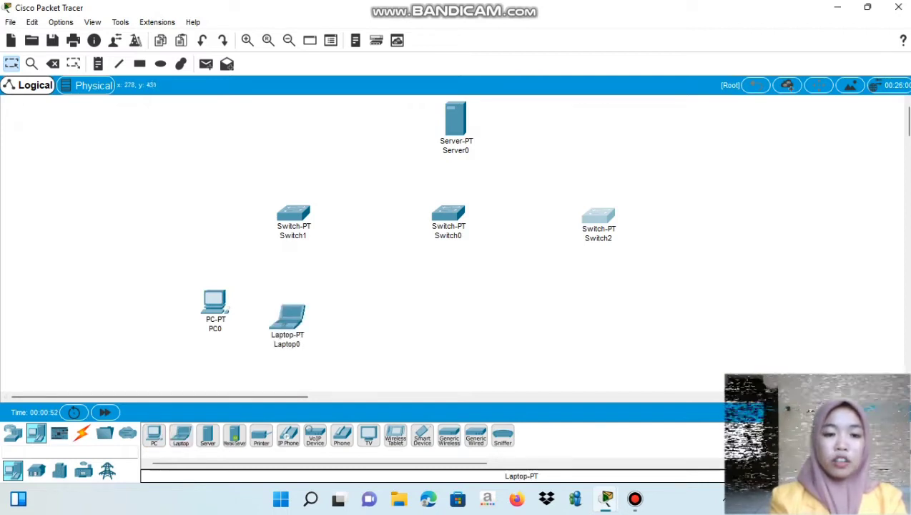
left_click(154, 435)
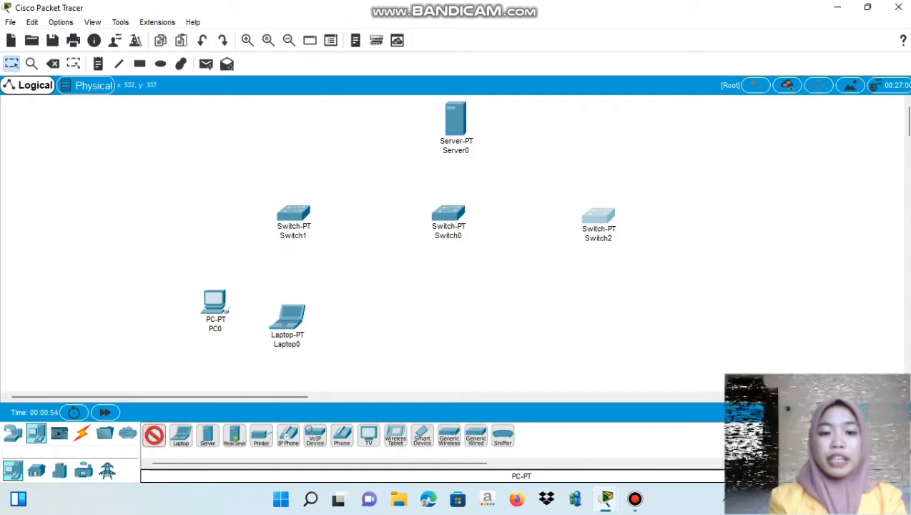
left_click(360, 315)
Place a PC, a laptop and another PC below Switch2, and straighten the rows of devices.
left_click(154, 435)
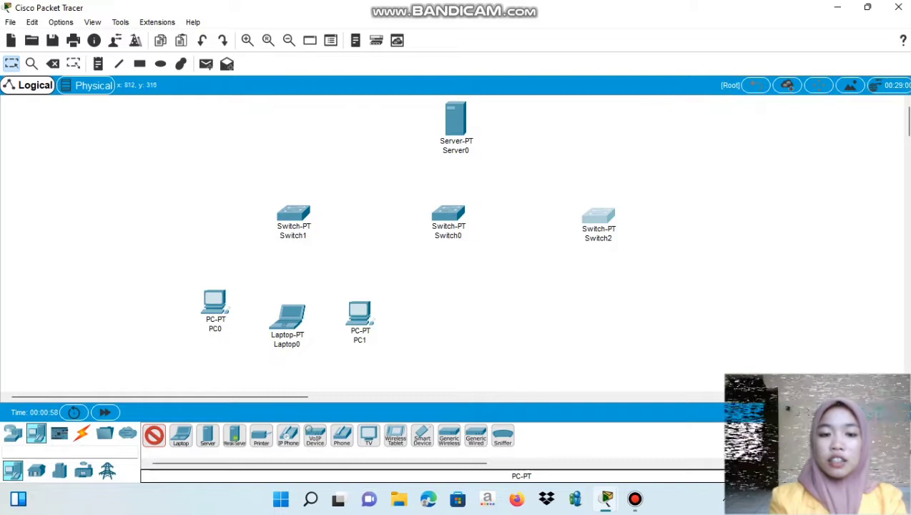
left_click(544, 309)
left_click(181, 435)
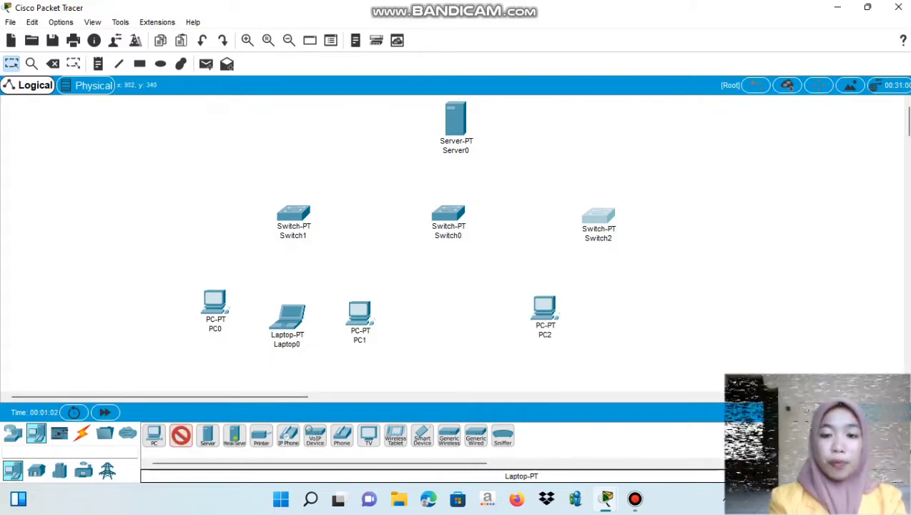
left_click(610, 318)
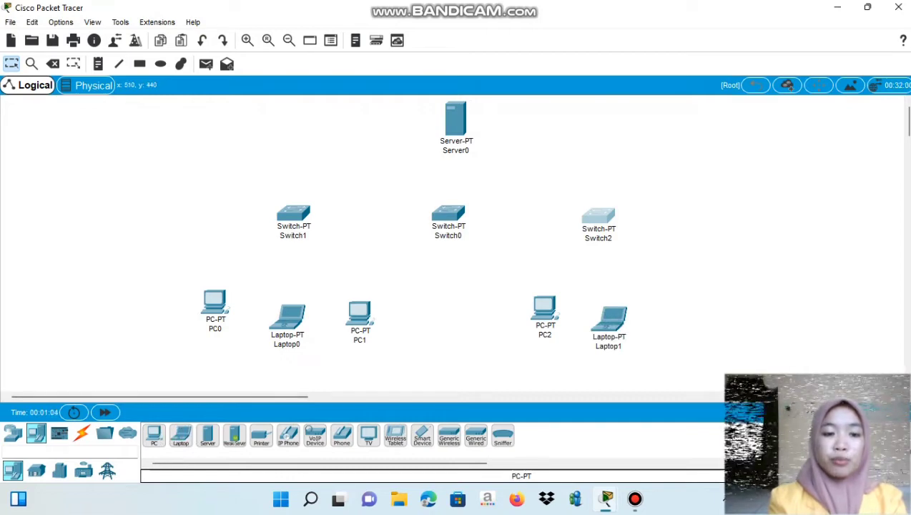
left_click(153, 435)
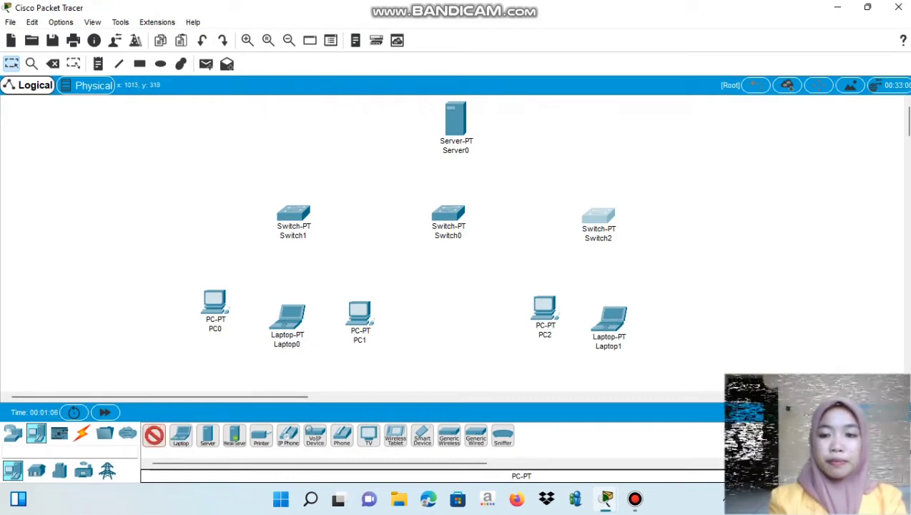
left_click(680, 309)
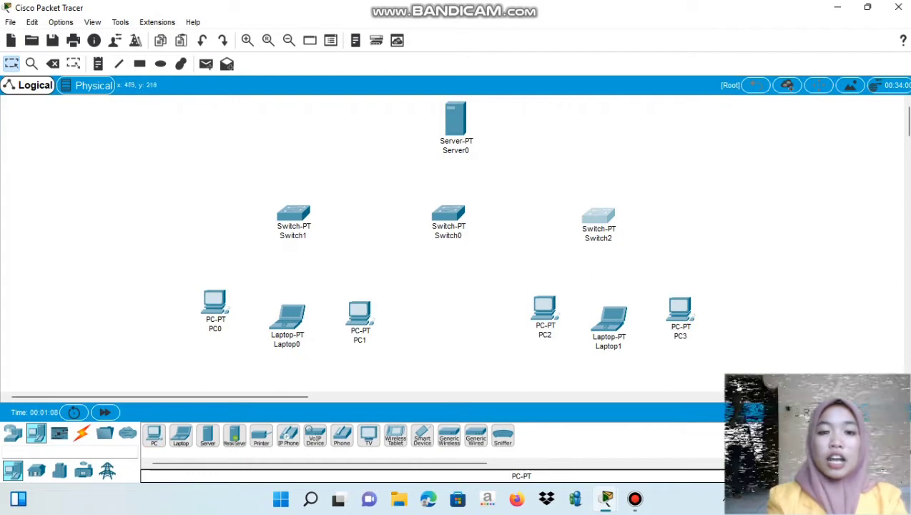
left_click_drag(607, 226, 603, 223)
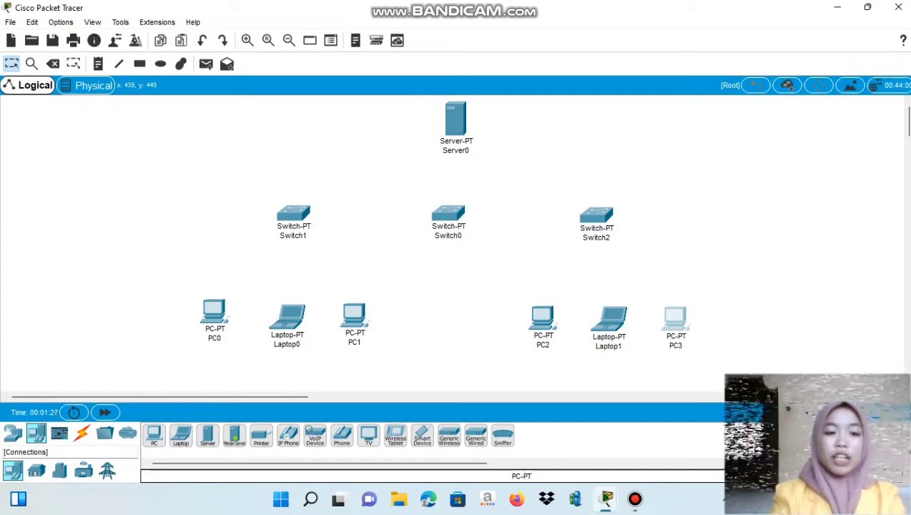
Connect Server0 to FastEthernet0/1 of Switch0 with a Copper Straight-Through cable.
left_click(82, 434)
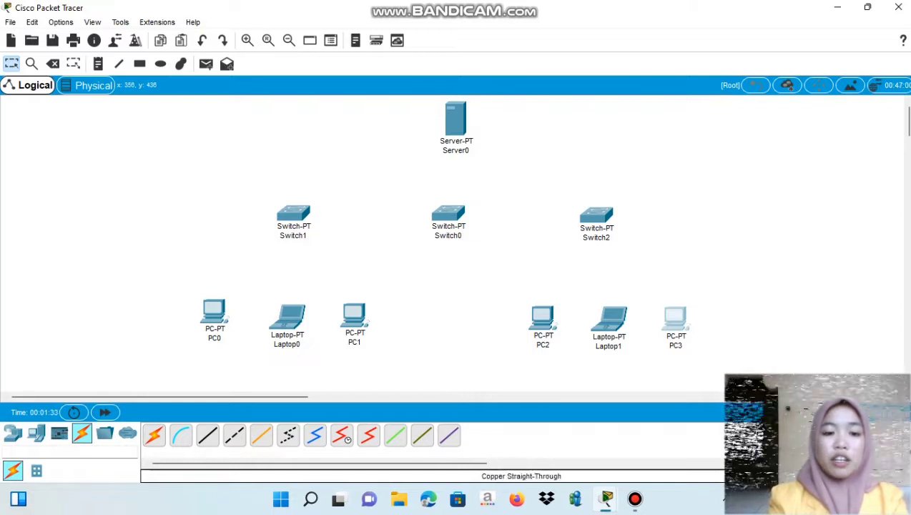
left_click(207, 435)
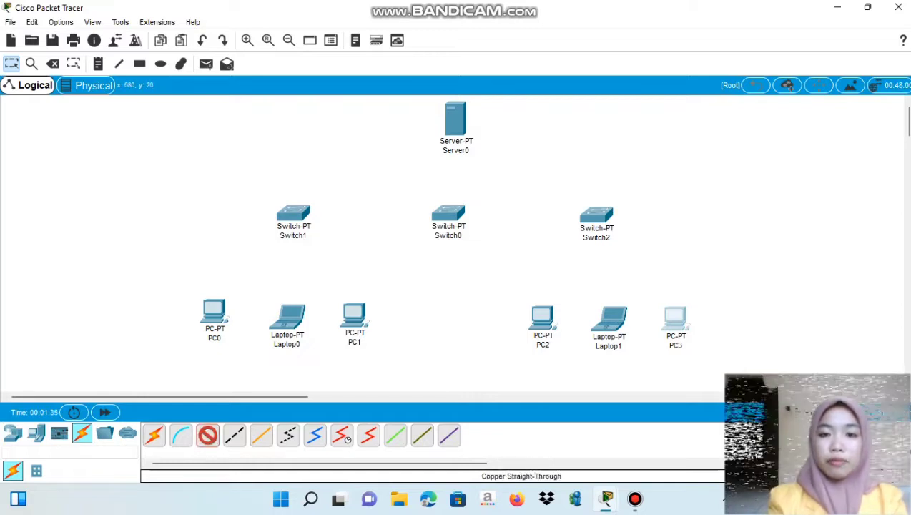
left_click(458, 121)
left_click(501, 118)
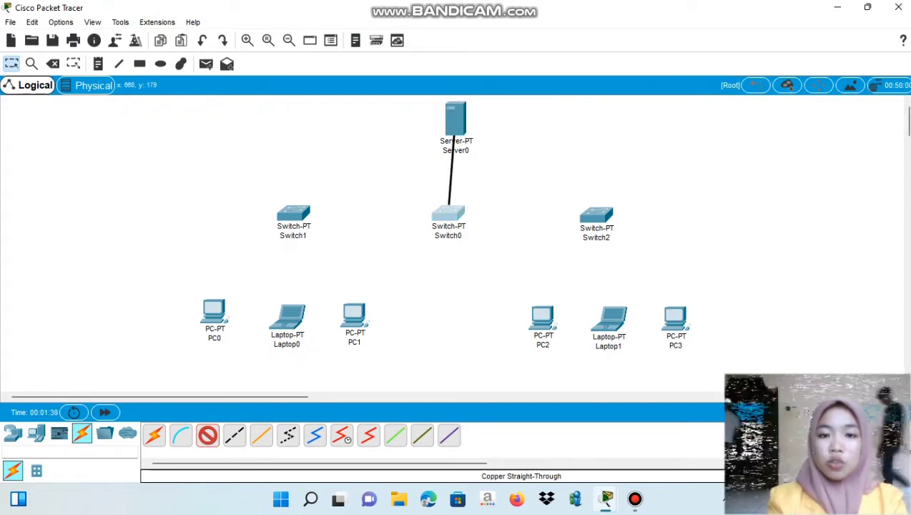
left_click(448, 213)
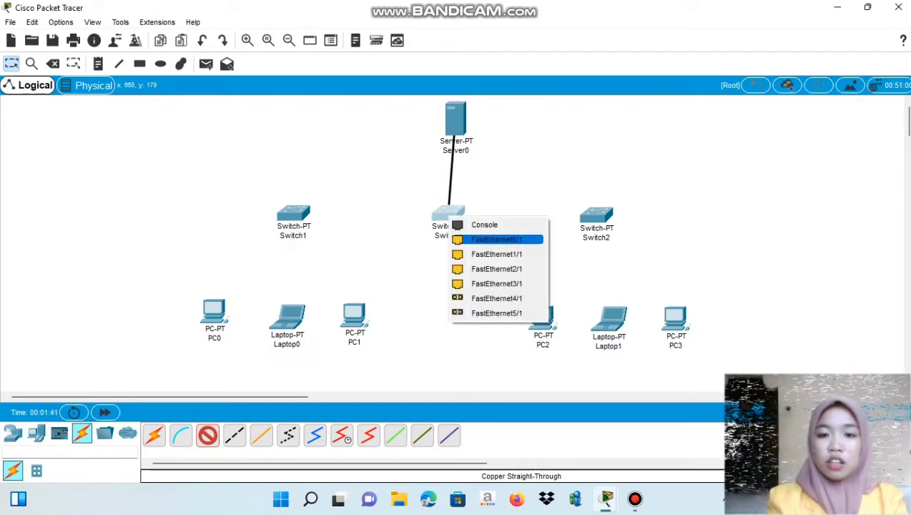
left_click(497, 239)
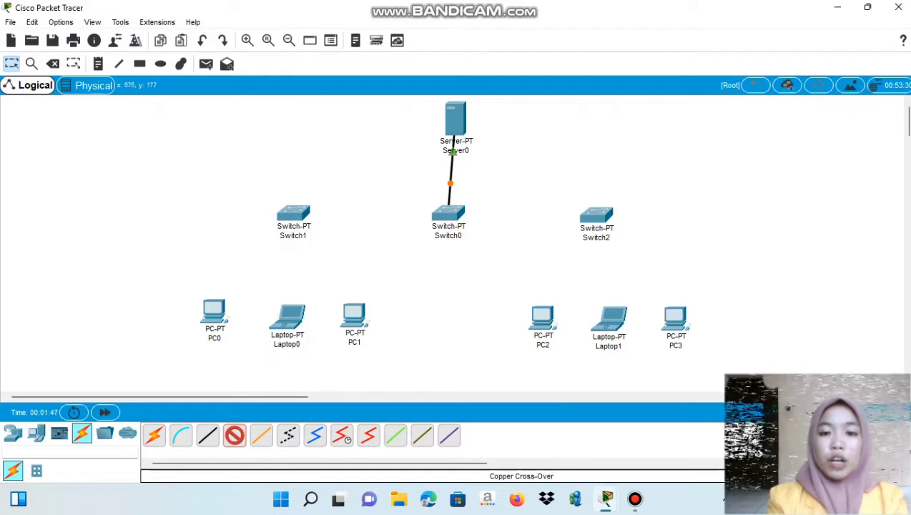
Connect Switch0 FastEthernet1/1 to Switch1 FastEthernet0/1 with a Copper Cross-Over cable.
left_click(449, 215)
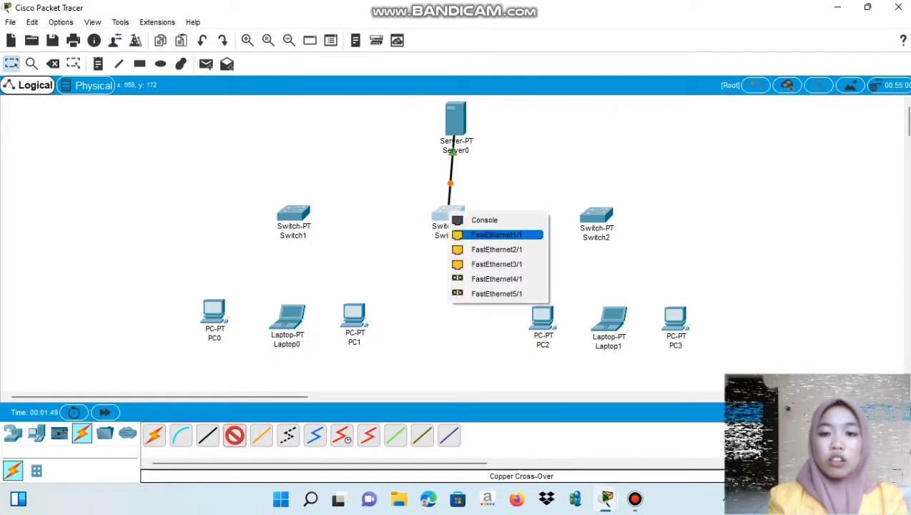
left_click(496, 235)
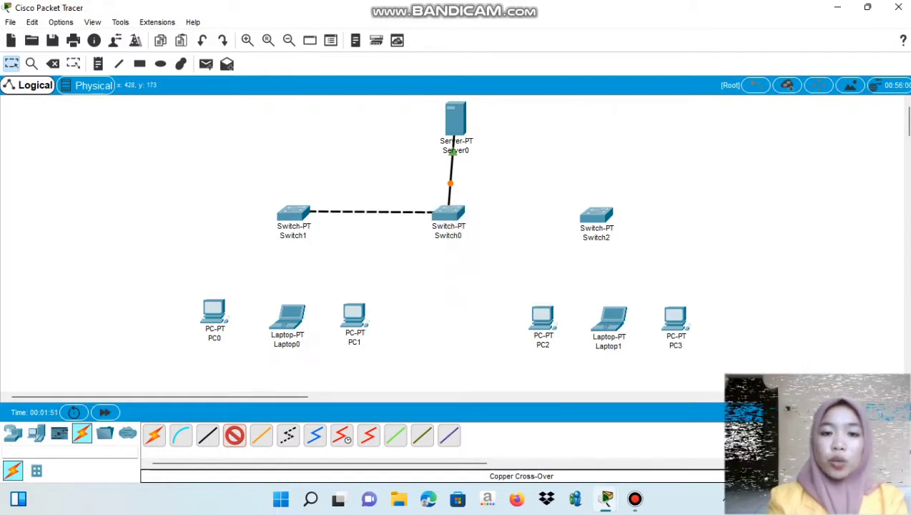
left_click(290, 213)
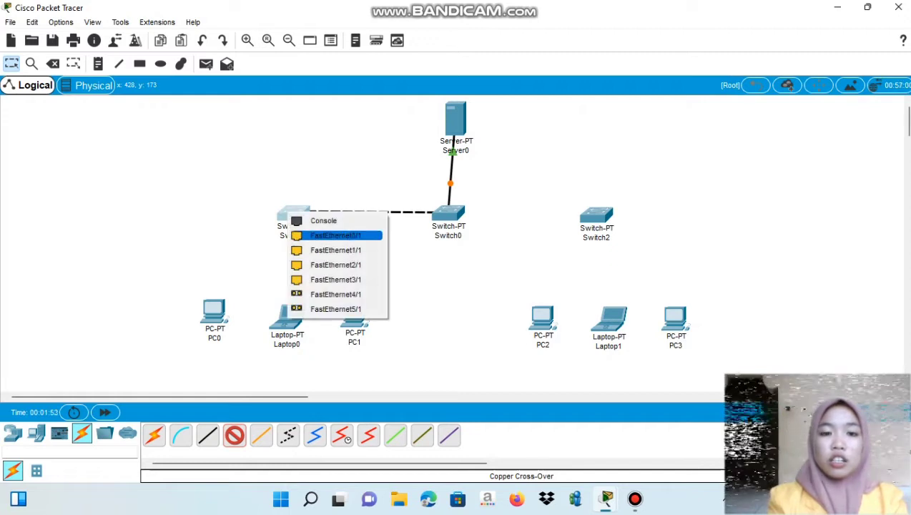
left_click(336, 235)
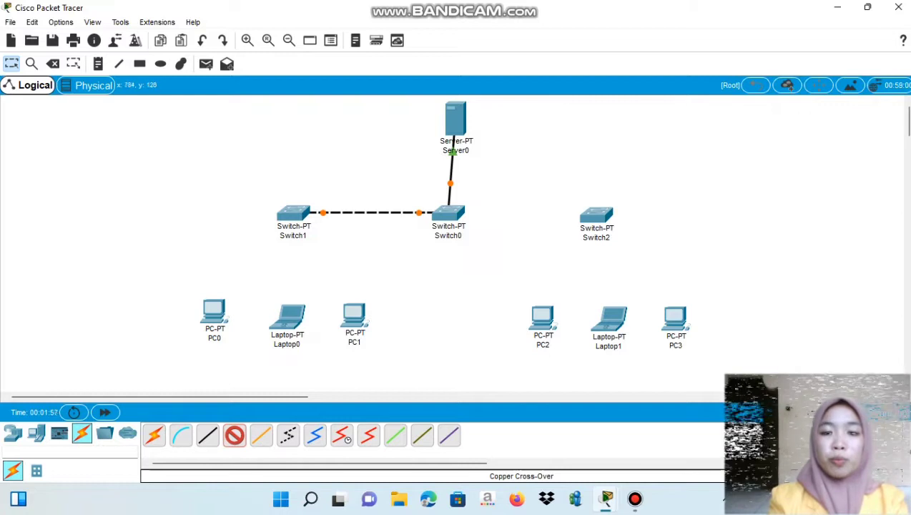
Connect Switch0 FastEthernet2/1 to Switch2 FastEthernet0/1 with a Copper Cross-Over cable.
left_click(447, 207)
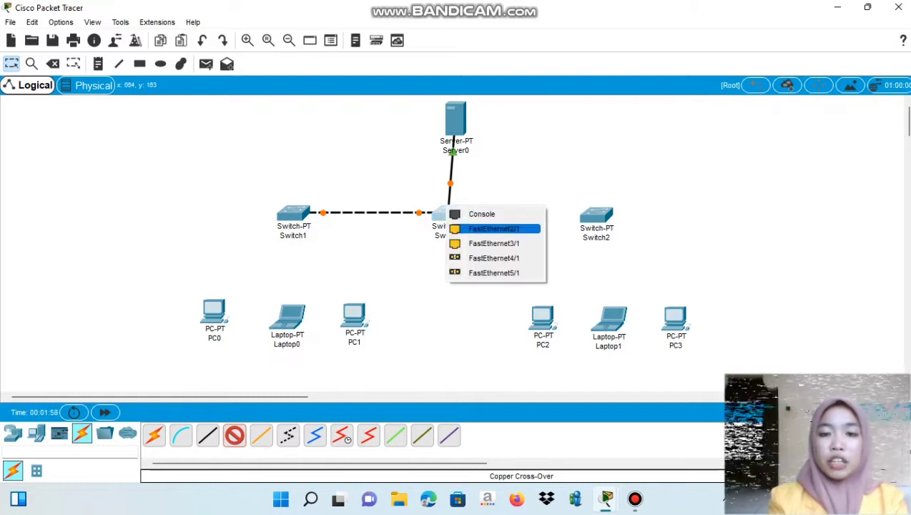
left_click(491, 228)
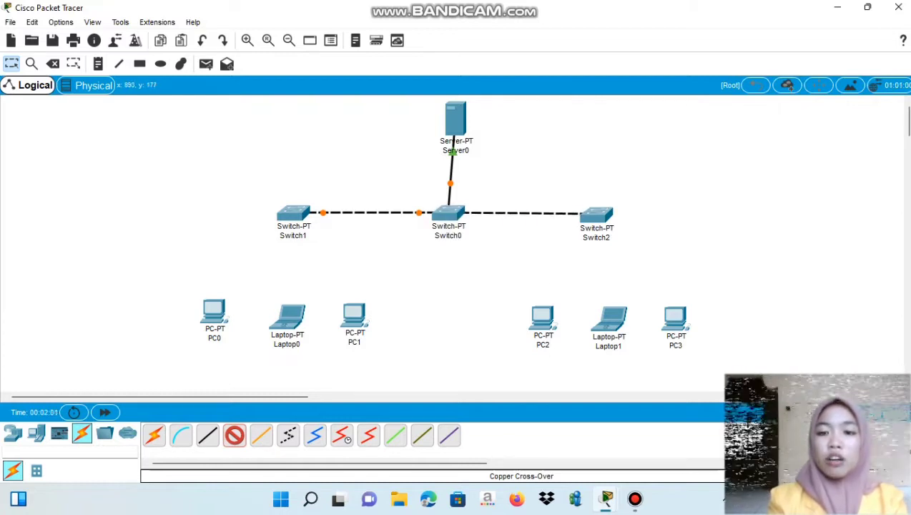
left_click(598, 214)
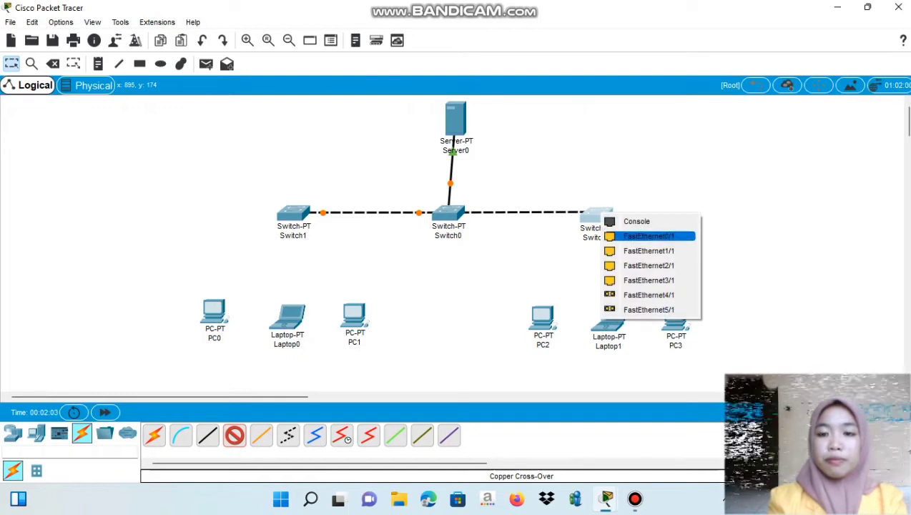
left_click(646, 236)
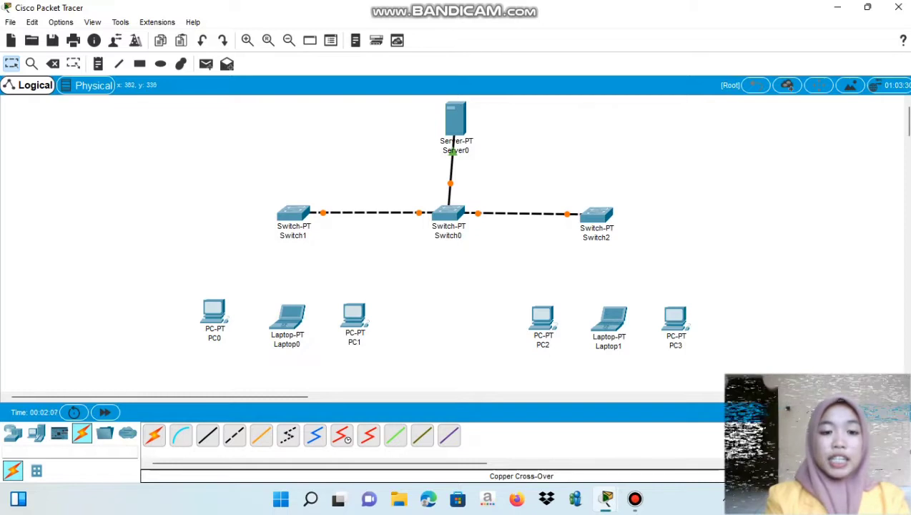
Connect Switch1 FastEthernet1/1 to PC0 FastEthernet0 with a Copper Straight-Through cable.
left_click(207, 435)
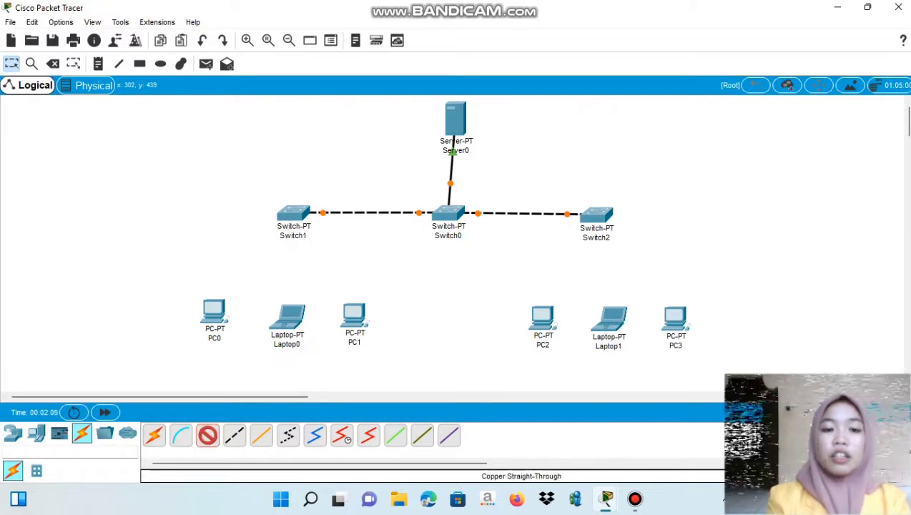
left_click(292, 215)
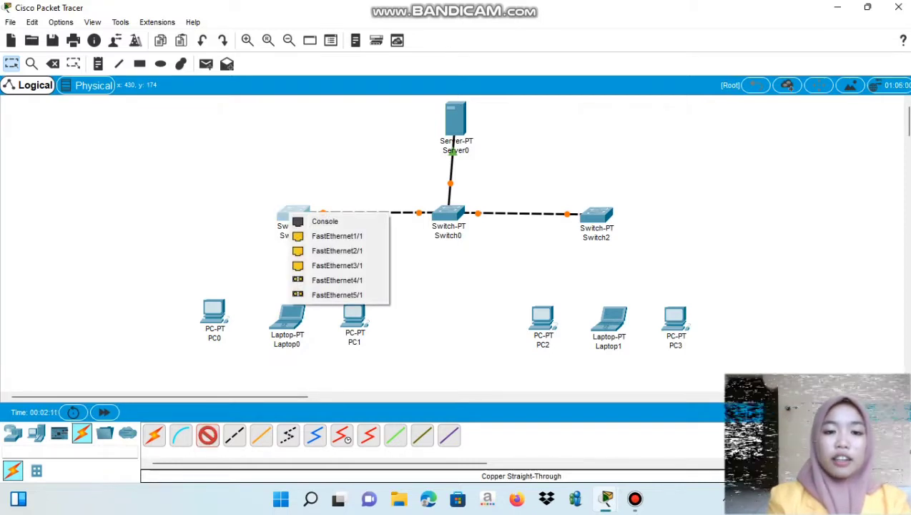
left_click(336, 236)
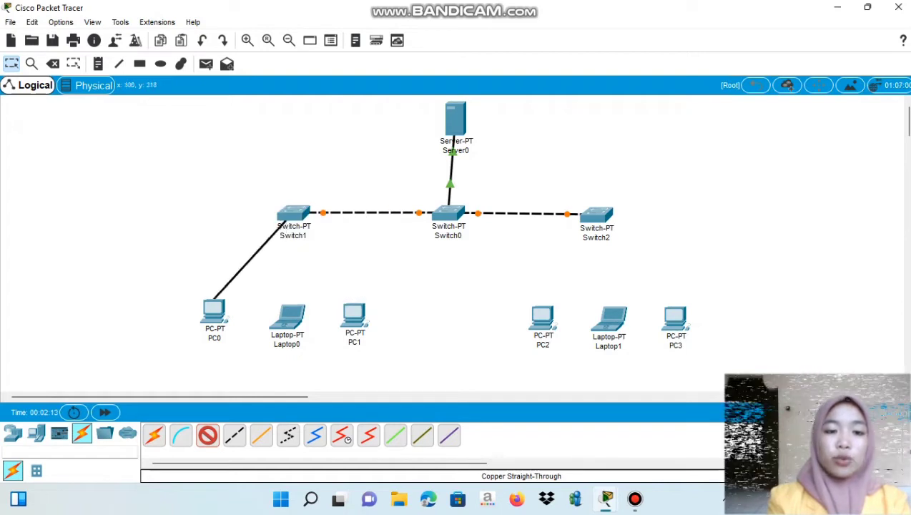
left_click(220, 299)
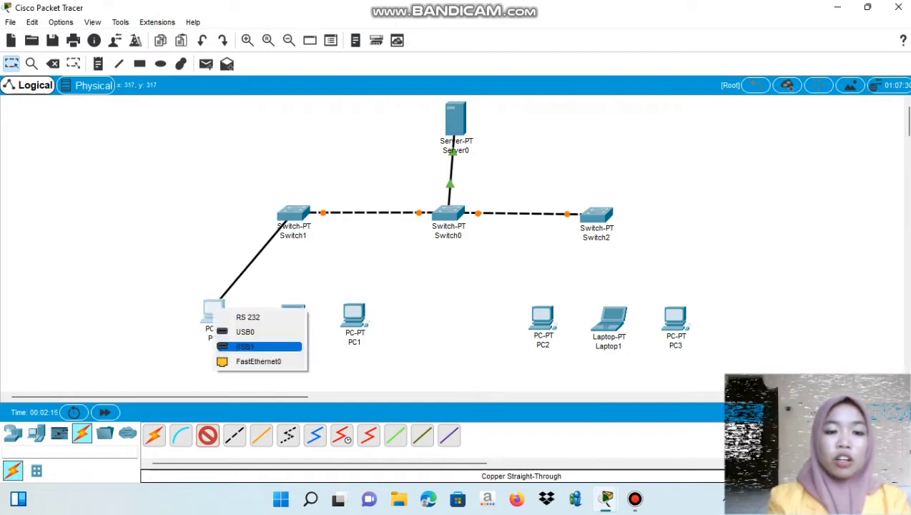
left_click(258, 360)
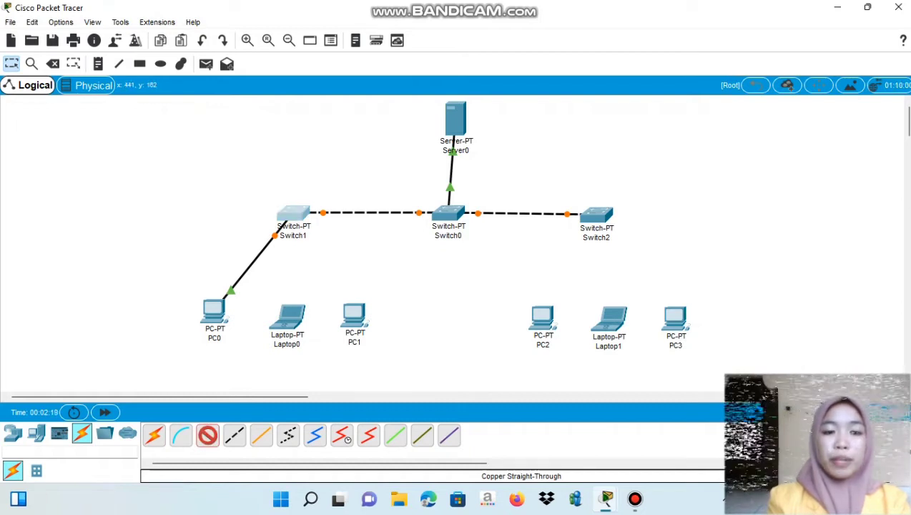
Connect Switch1 FastEthernet2/1 to Laptop0 FastEthernet0 with a Copper Straight-Through cable.
left_click(297, 212)
left_click(345, 227)
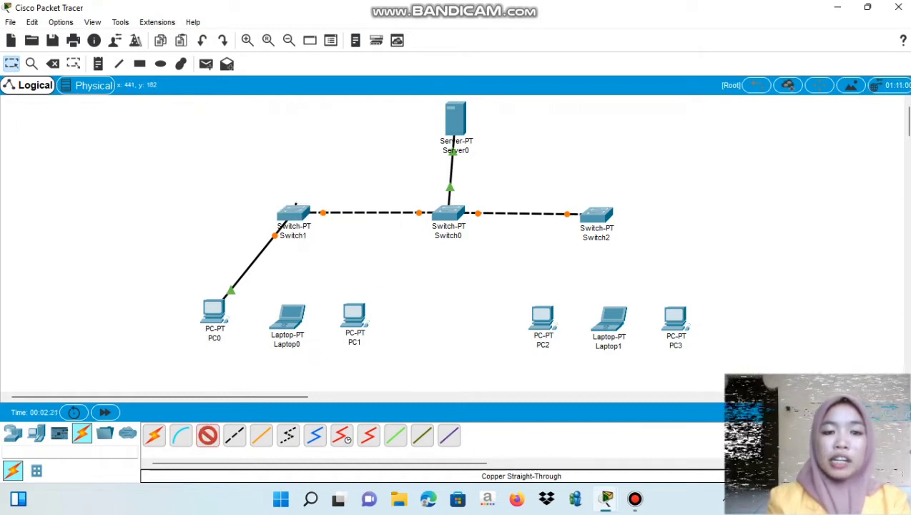
left_click(289, 315)
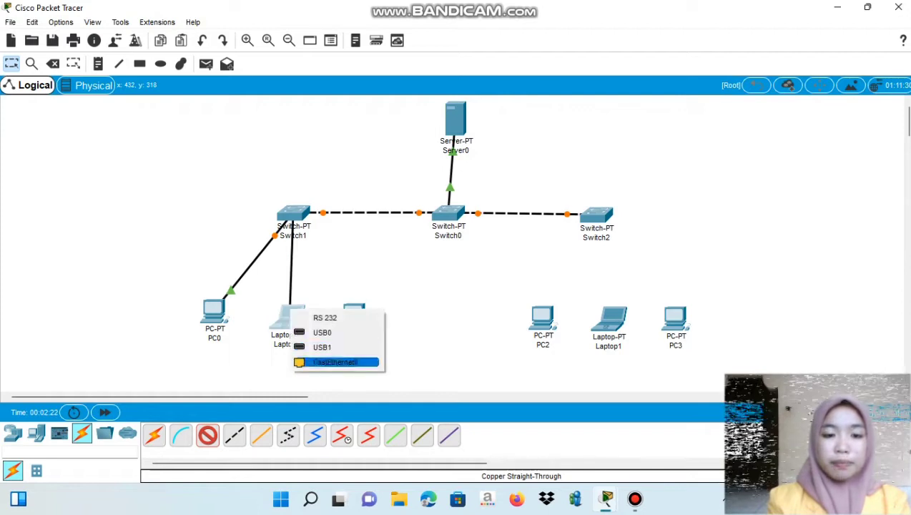
left_click(332, 361)
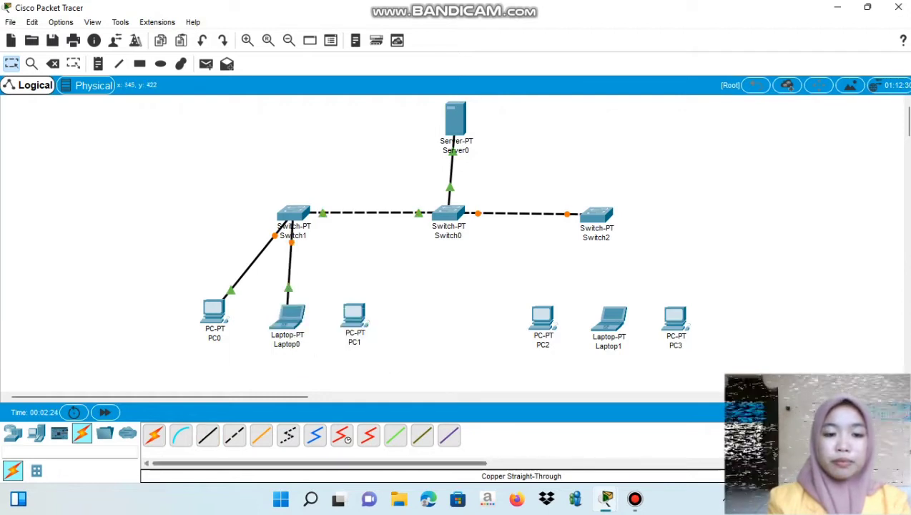
Connect Switch1 FastEthernet3/1 to PC1 FastEthernet0 with a Copper Straight-Through cable.
left_click(208, 435)
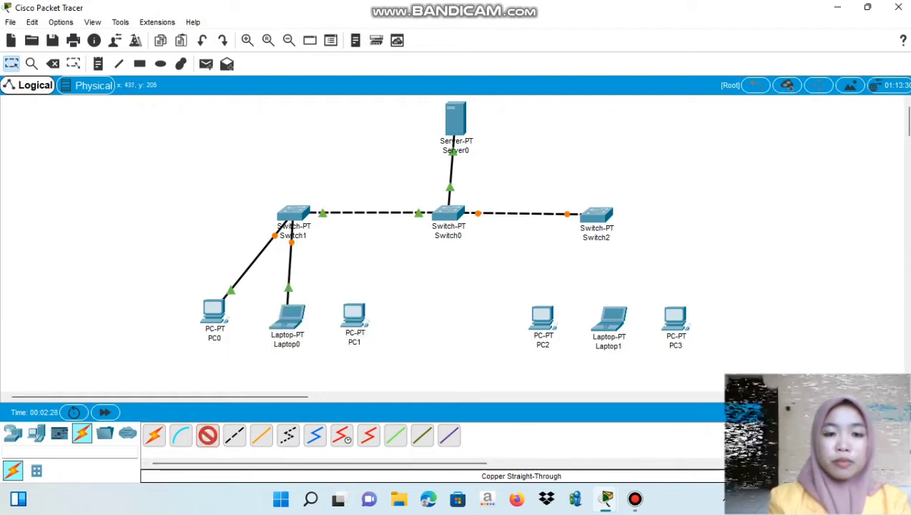
left_click(293, 213)
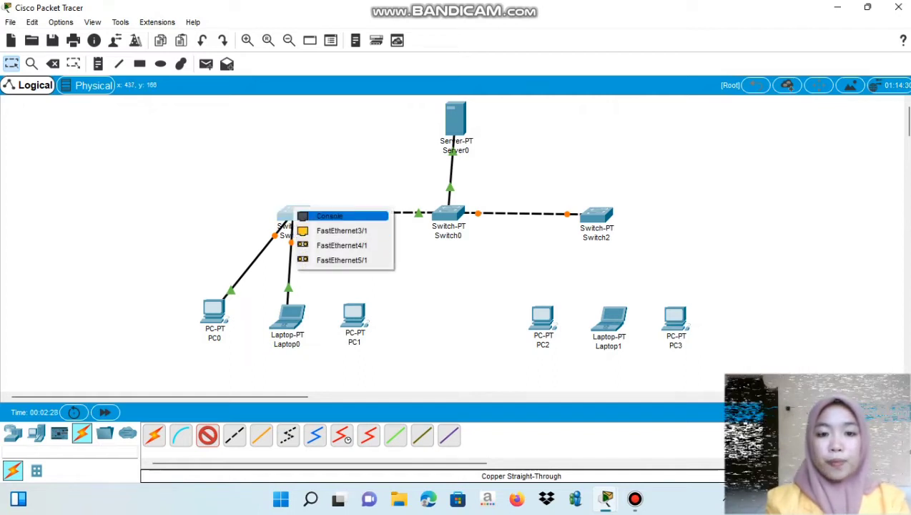
left_click(342, 231)
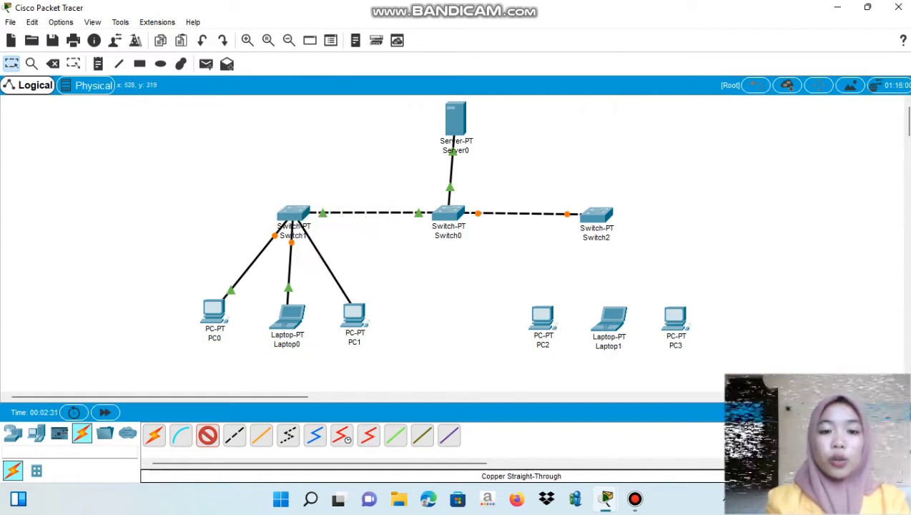
left_click(353, 312)
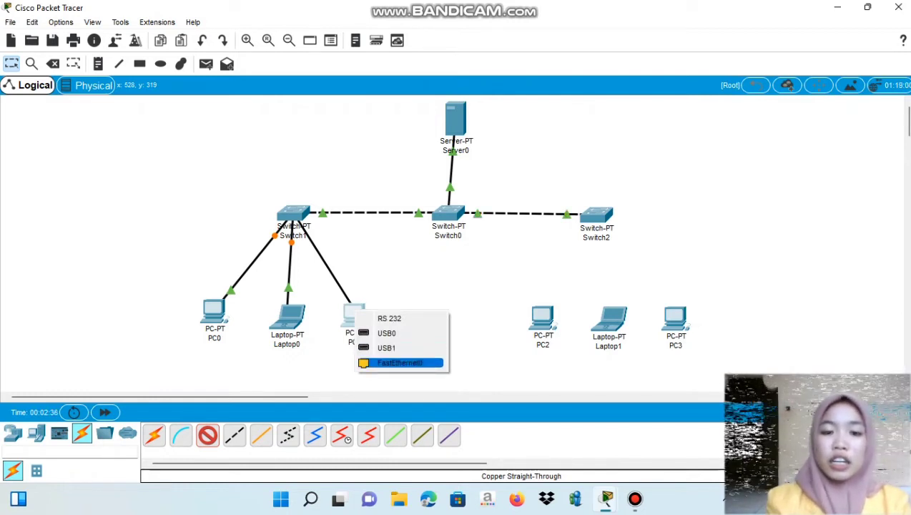
left_click(401, 363)
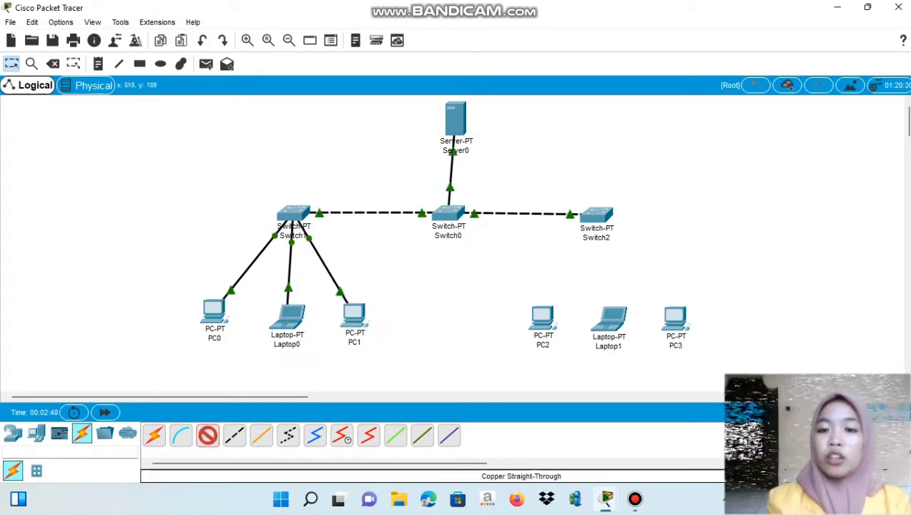
Connect Switch2 FastEthernet1/1 to PC2 FastEthernet0 with a Copper Straight-Through cable.
left_click(592, 216)
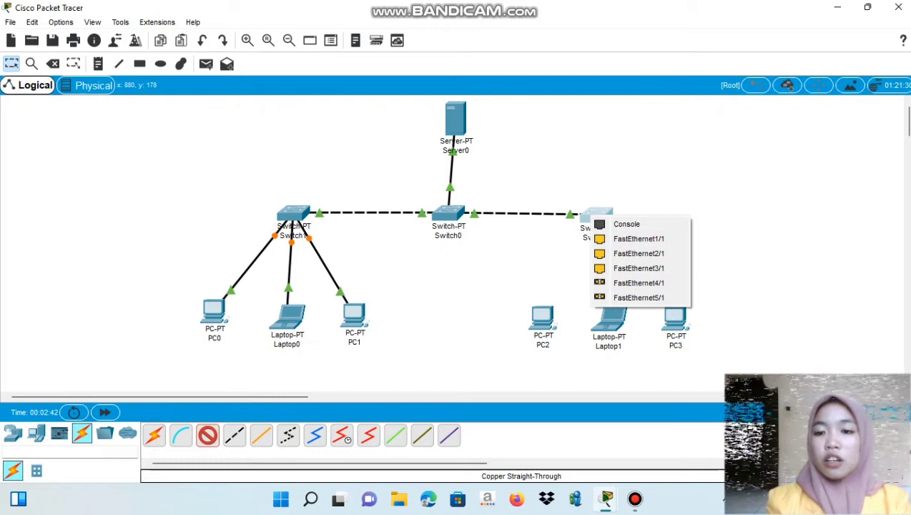
left_click(639, 239)
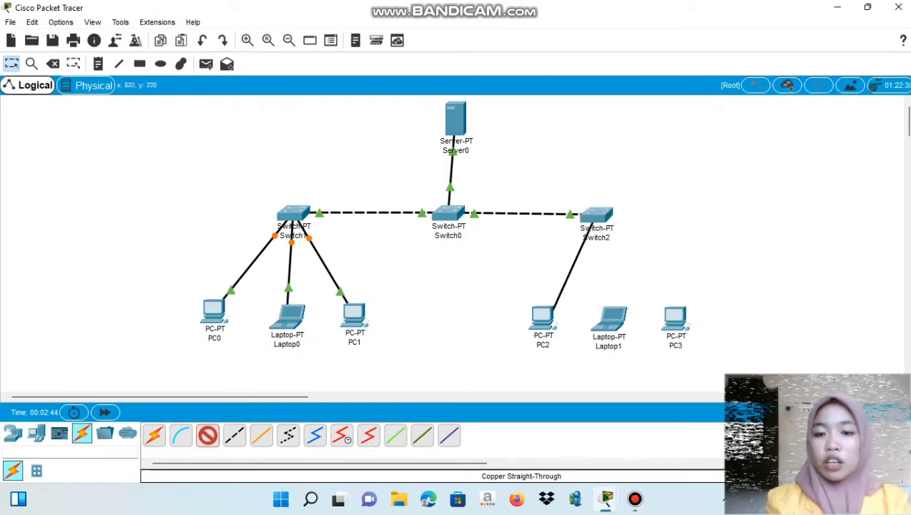
left_click(545, 309)
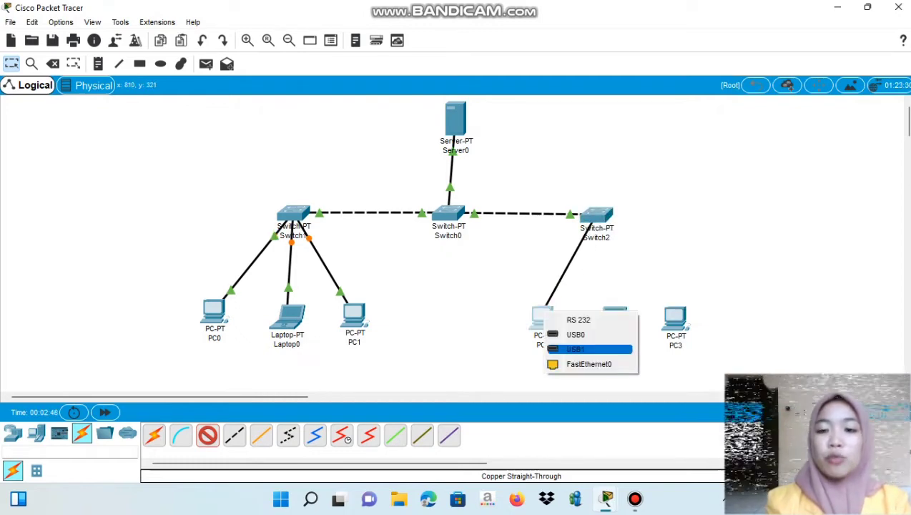
left_click(573, 363)
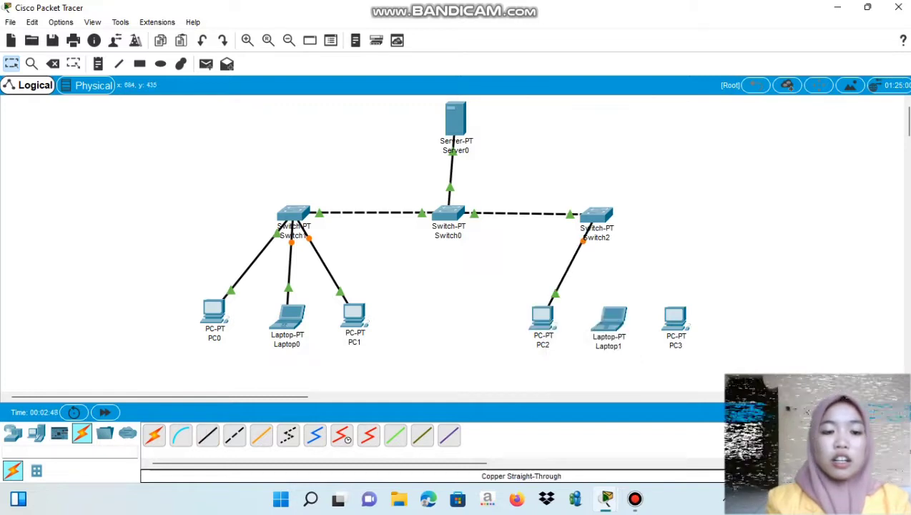
Connect Switch2 FastEthernet2/1 to Laptop1 FastEthernet0 with a Copper Straight-Through cable.
left_click(207, 435)
left_click(596, 214)
left_click(642, 232)
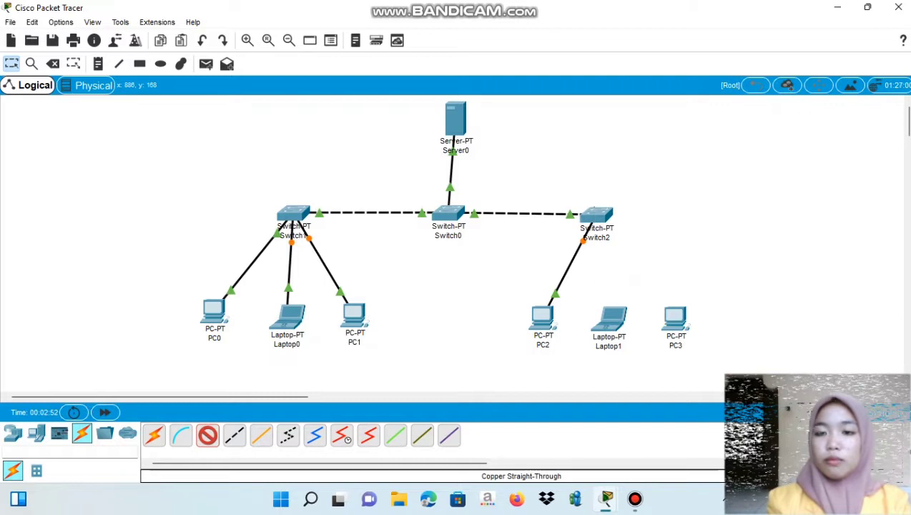
left_click(610, 315)
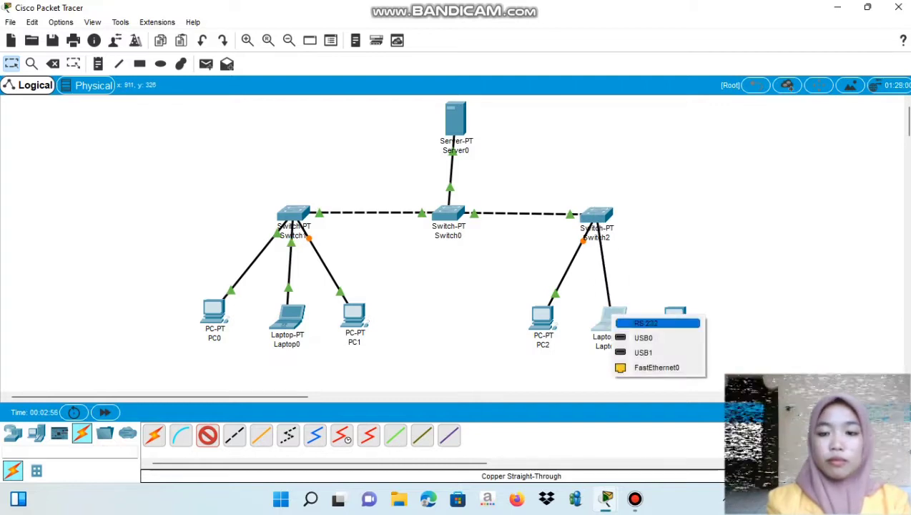
left_click(657, 367)
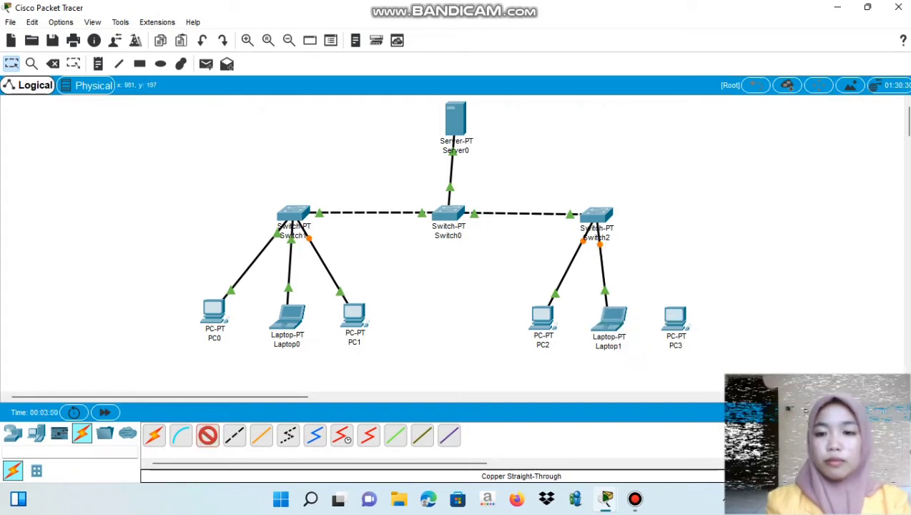
Connect Switch2 FastEthernet3/1 to PC3 FastEthernet0 with a Copper Straight-Through cable, and align Switch0 directly below Server0.
left_click(595, 216)
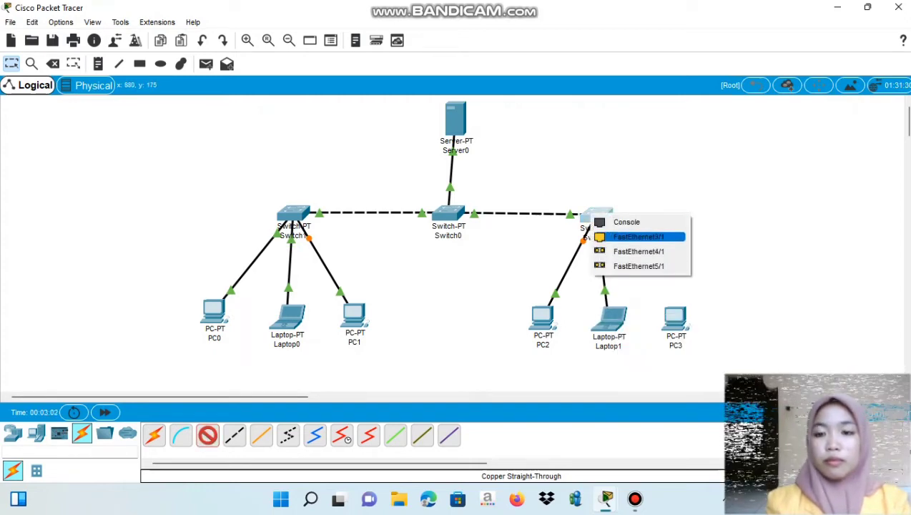
left_click(639, 237)
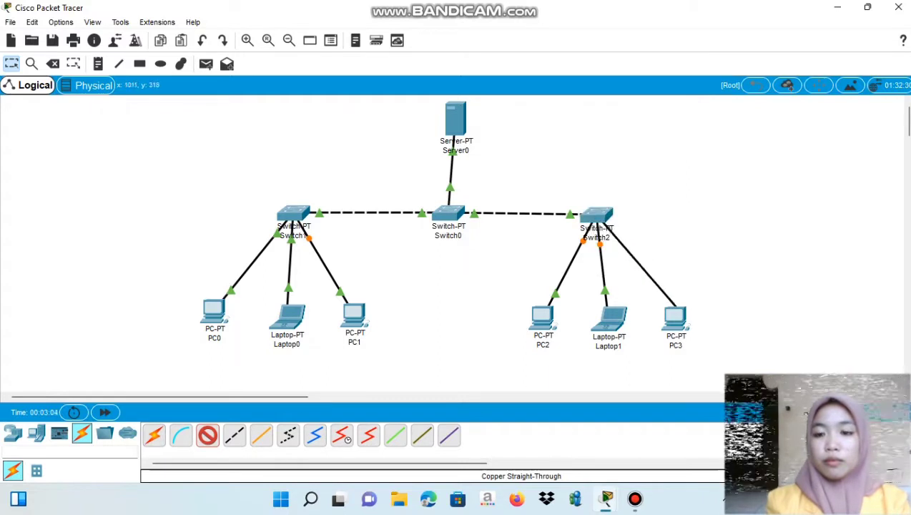
left_click(676, 319)
left_click(676, 316)
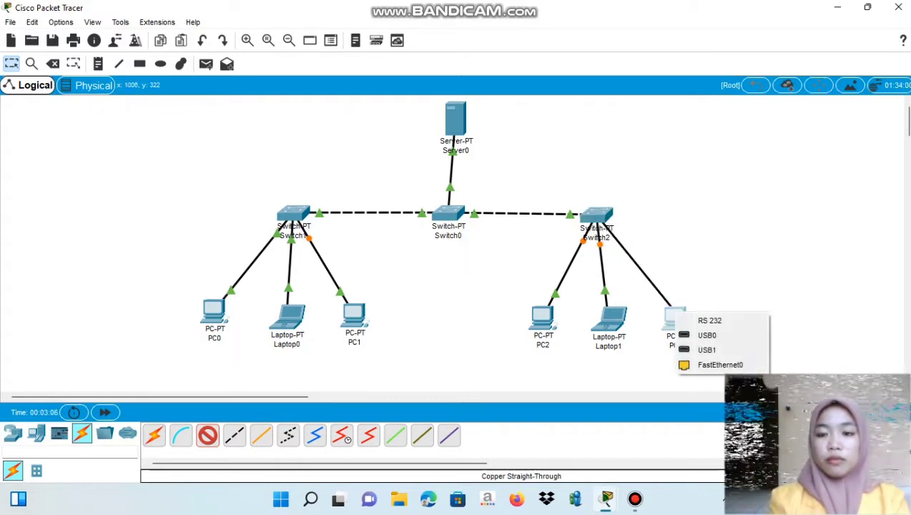
left_click(719, 364)
left_click(673, 315)
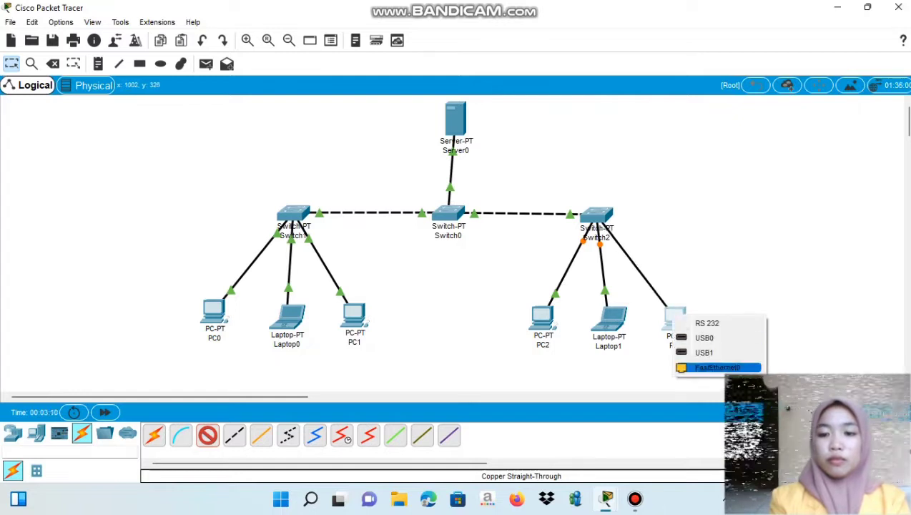
left_click(718, 367)
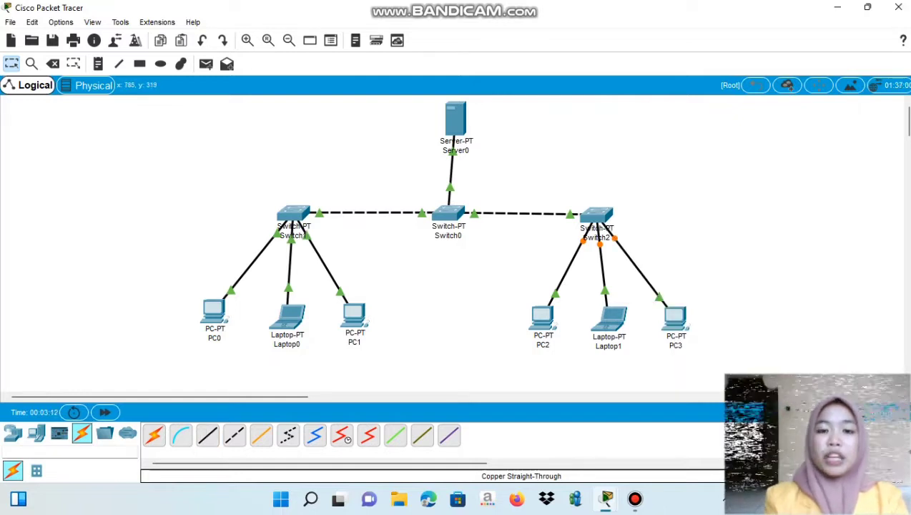
left_click_drag(448, 213, 456, 212)
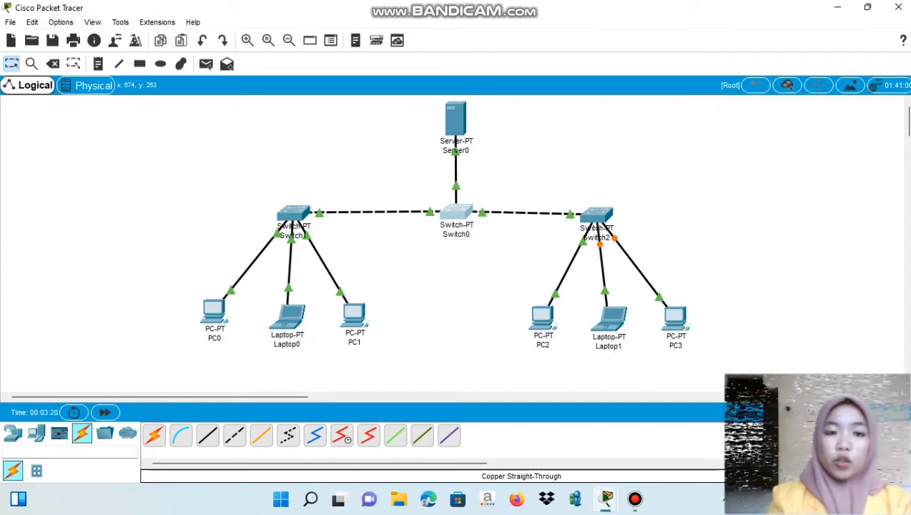
Give Server0 the static IP address 192.168.10.1 with subnet mask 255.255.255.0 in its IP configuration.
left_click(455, 118)
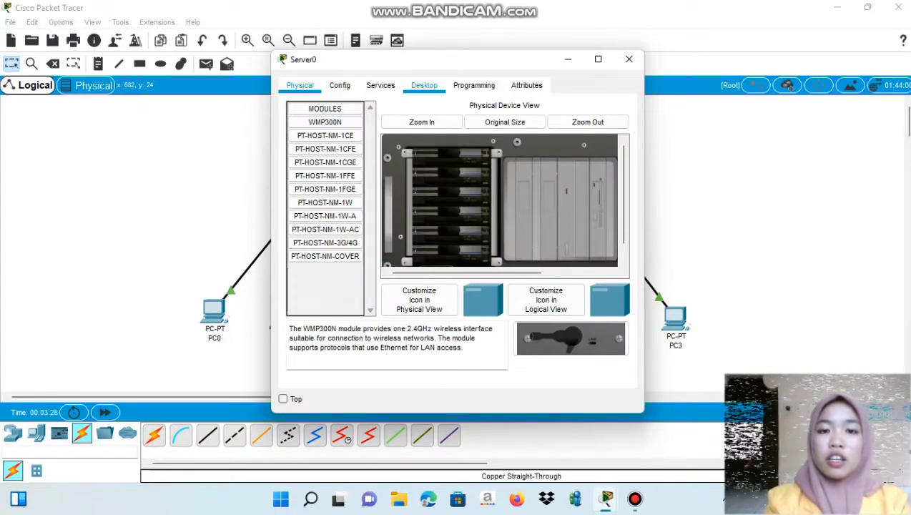
left_click(424, 86)
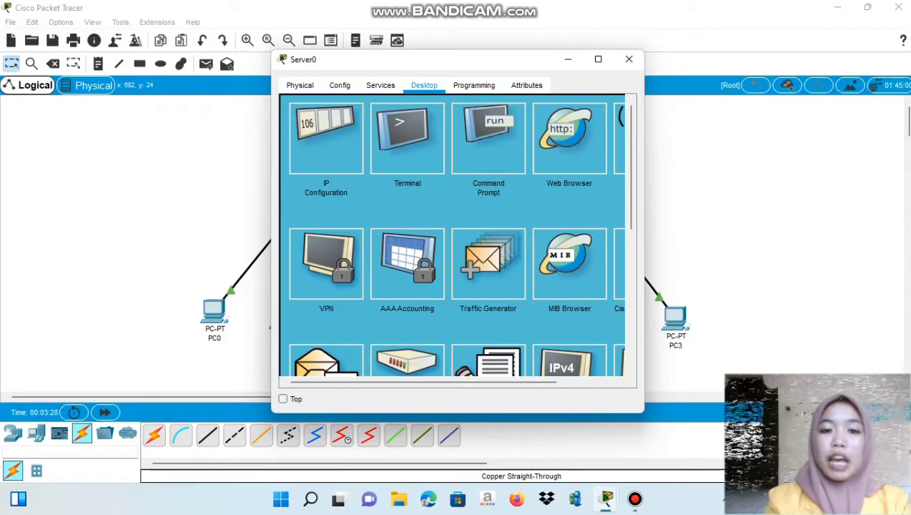
left_click(336, 132)
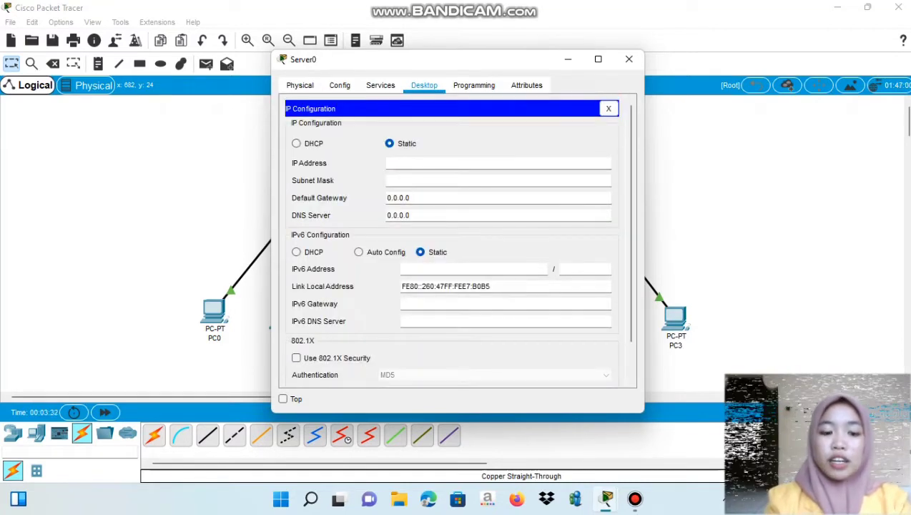
type("19")
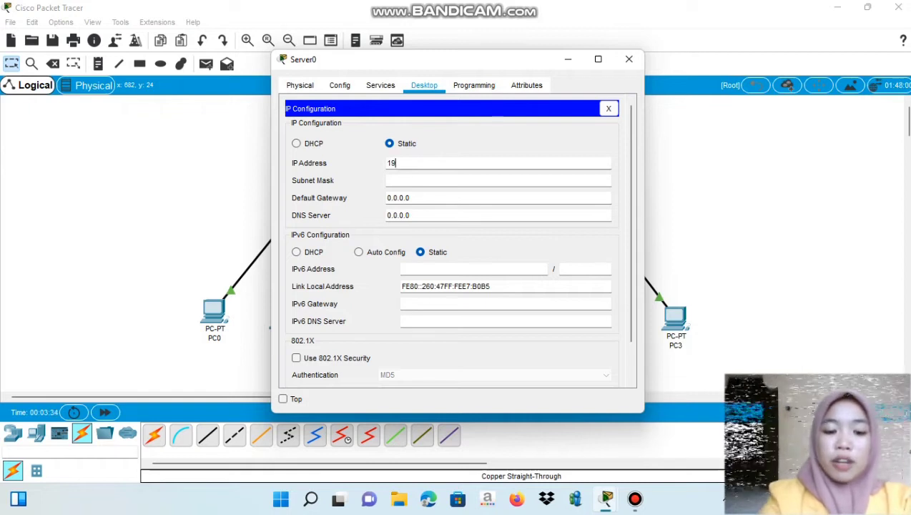
type("2.1")
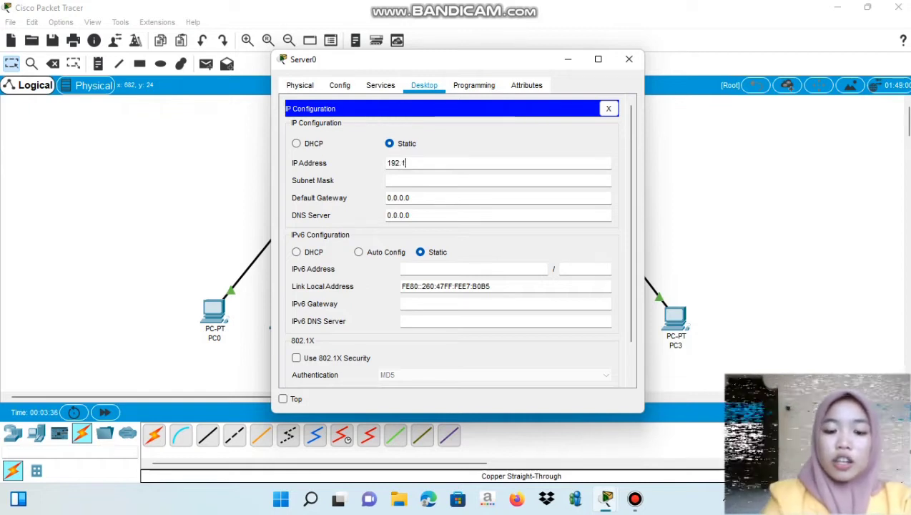
type("68.1")
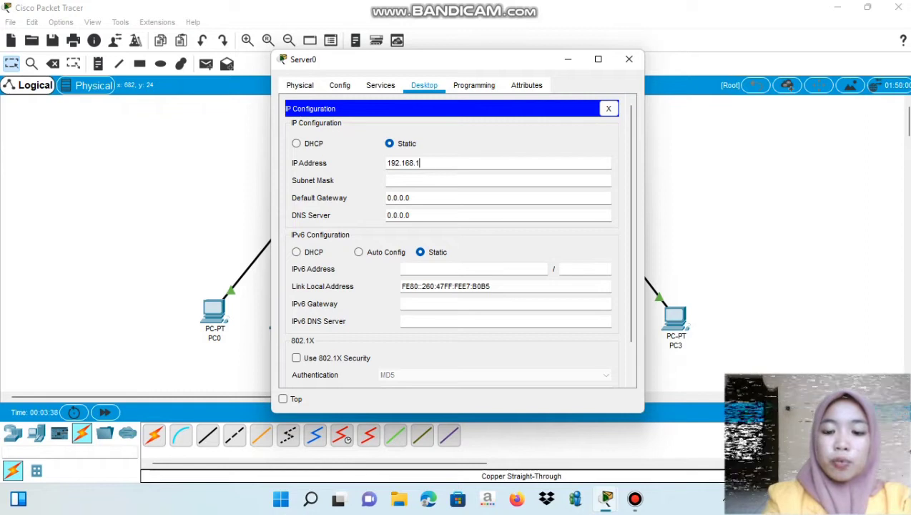
type("0.1")
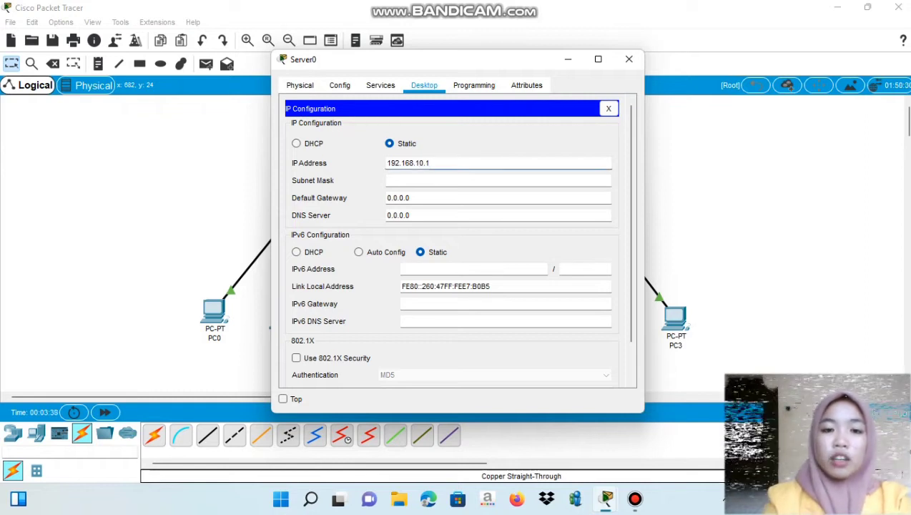
left_click(419, 181)
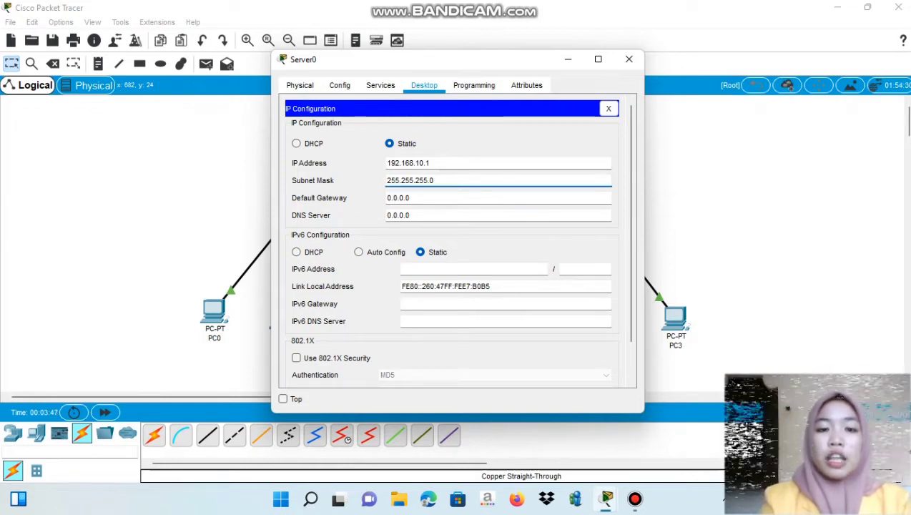
Set Server0's default gateway to 192.168.1.1 and close its configuration window.
left_click(411, 198)
key("BackSpace")
key("BackSpace")
key("BackSpace")
key("BackSpace")
key("BackSpace")
key("BackSpace")
key("BackSpace")
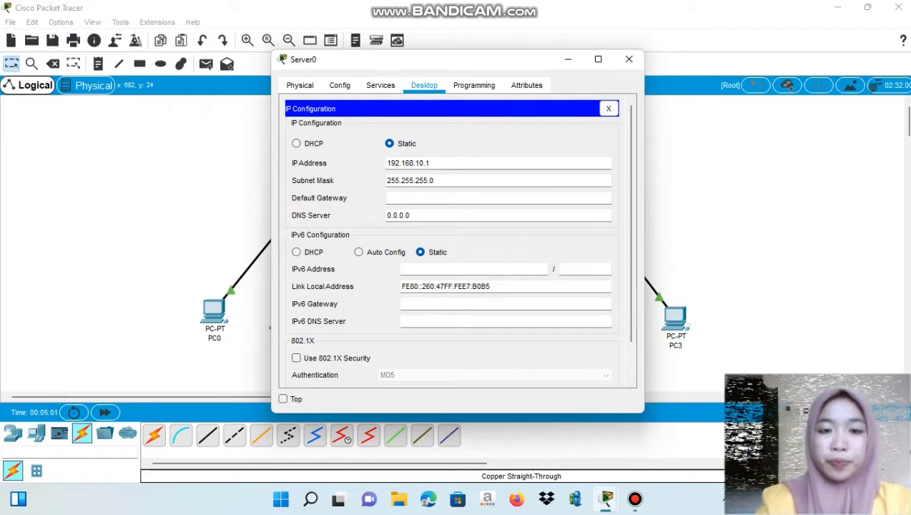
type("19")
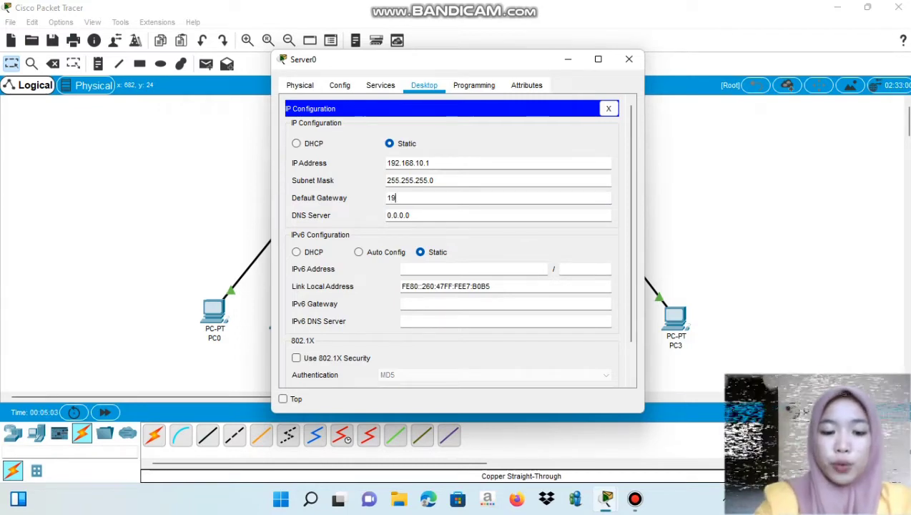
type("2.168")
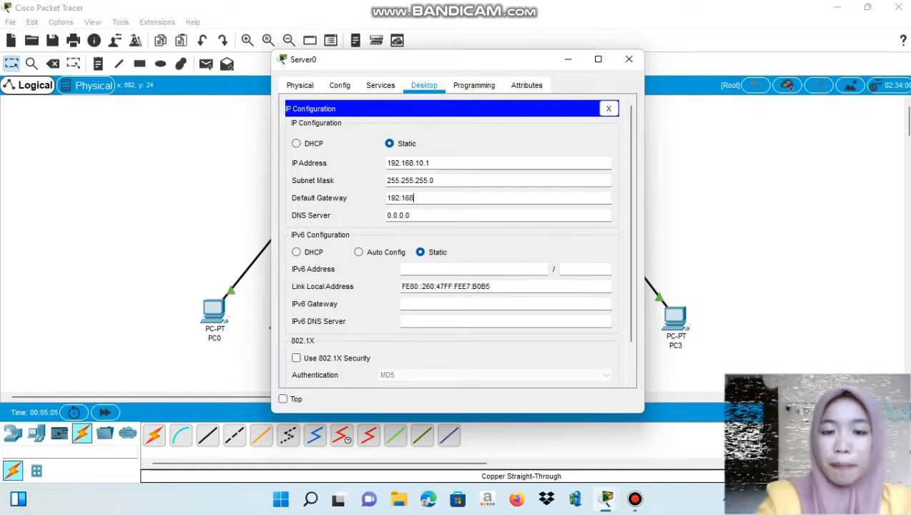
type(".")
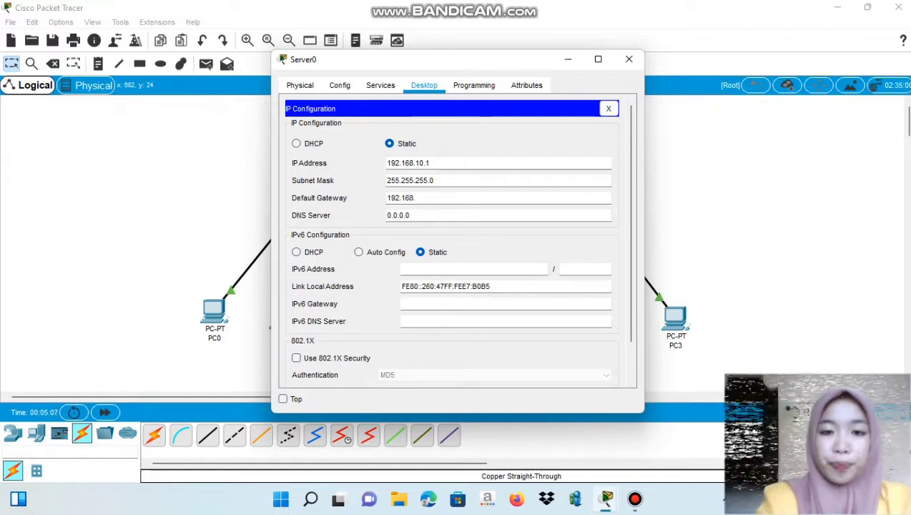
type("1.1")
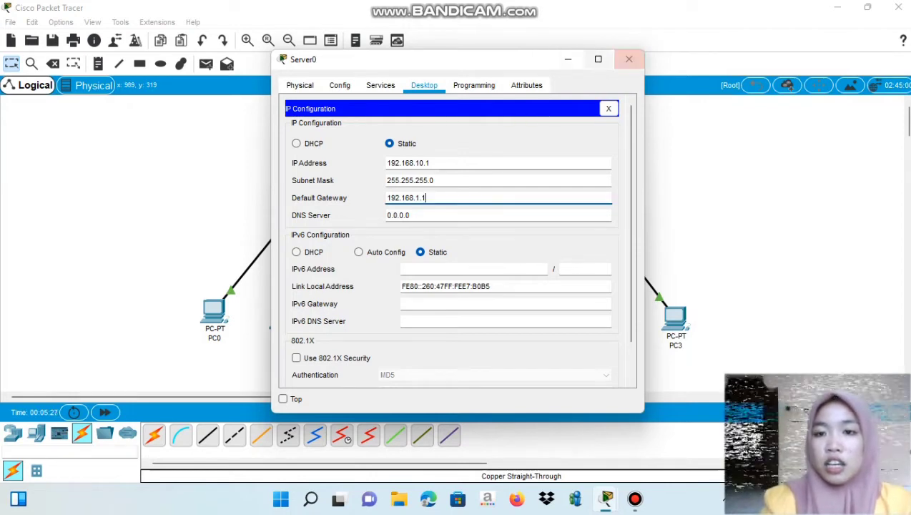
left_click(629, 59)
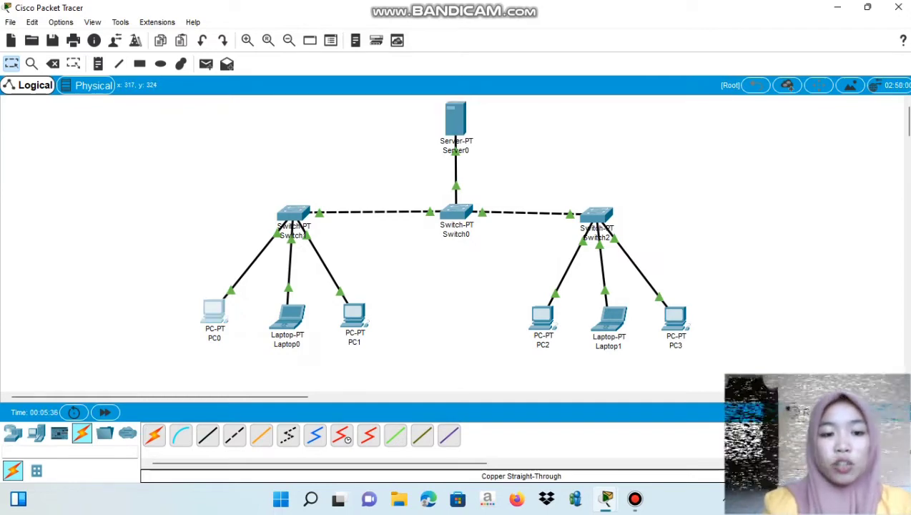
Give PC0 the static IP address 192.168.10.2 with subnet mask 255.255.255.0 in its IP configuration.
left_click(214, 312)
left_click(379, 85)
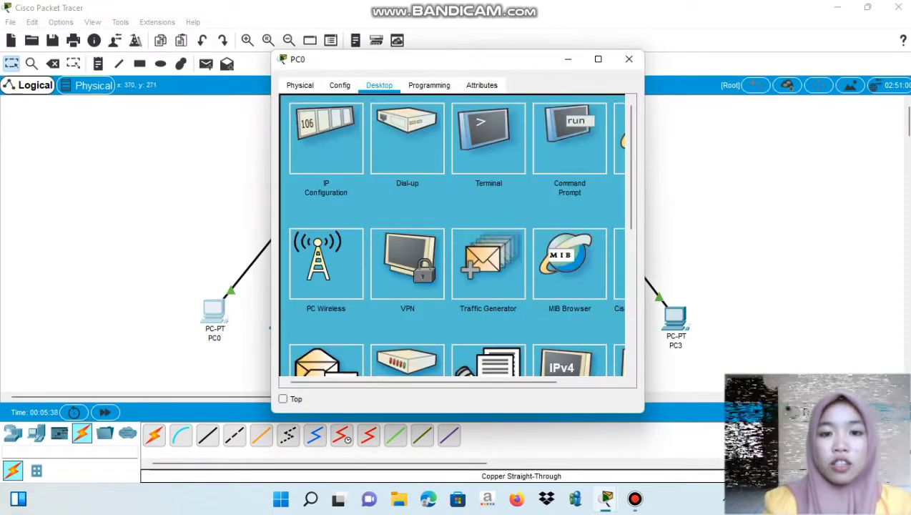
left_click(325, 138)
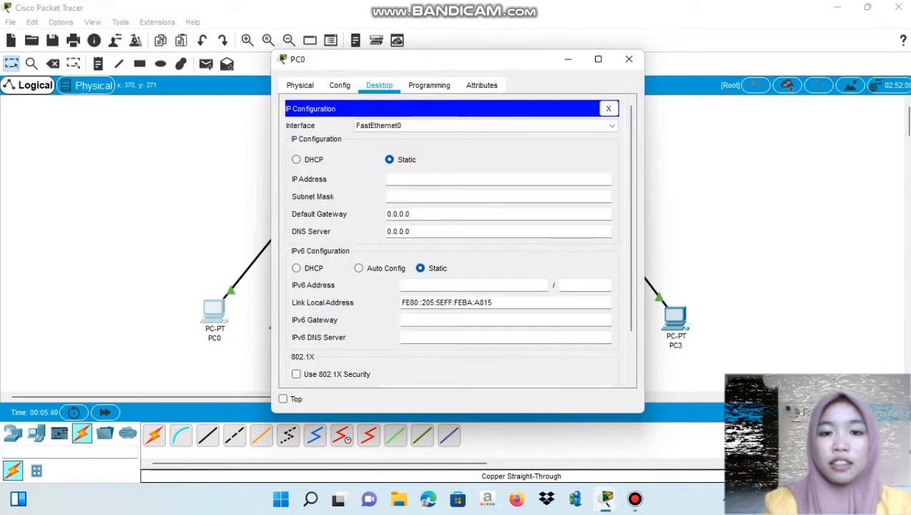
type("19")
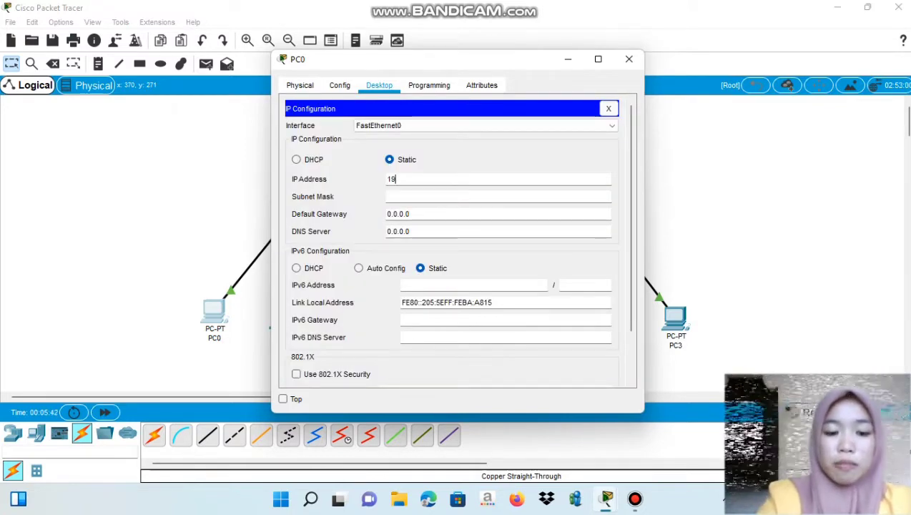
type("2.")
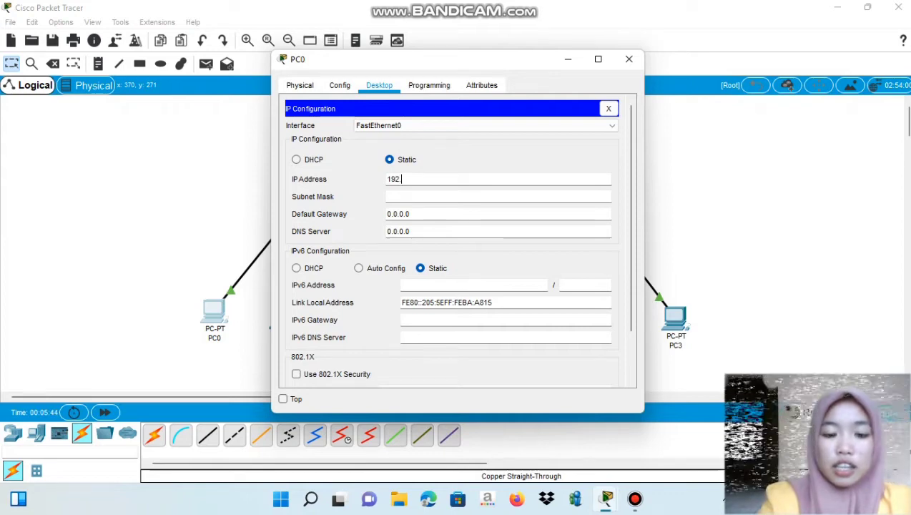
type("168.10.2")
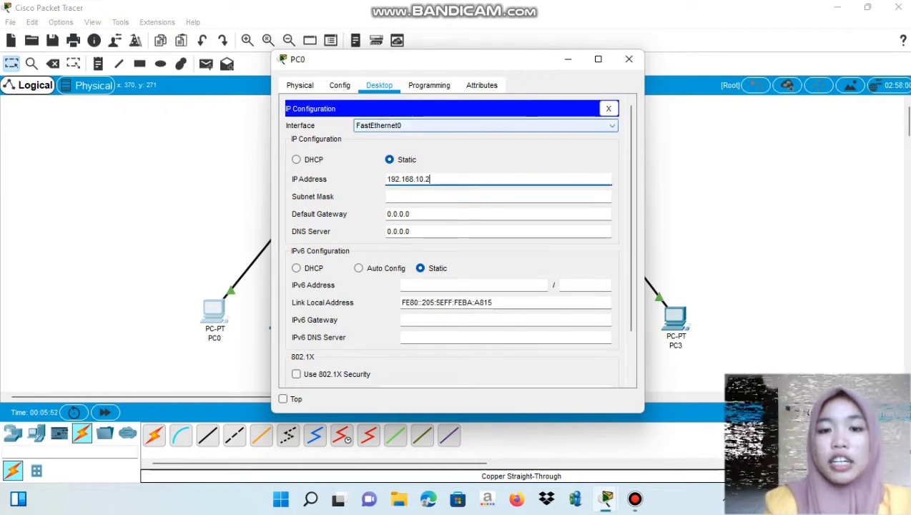
left_click(416, 196)
left_click(435, 197)
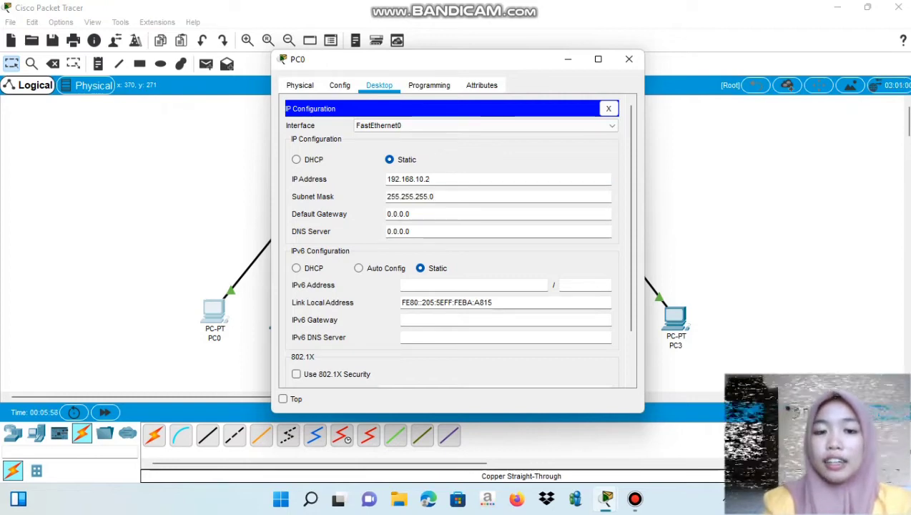
Set PC0's default gateway to 192.168.1.1 and close its configuration window.
left_click(410, 214)
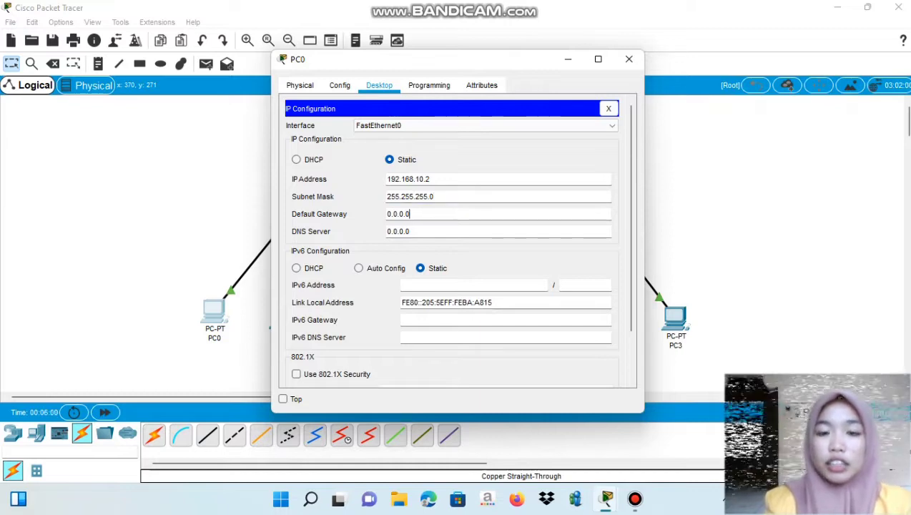
key("BackSpace")
key("BackSpace")
key("BackSpace")
key("BackSpace")
key("BackSpace")
key("BackSpace")
key("BackSpace")
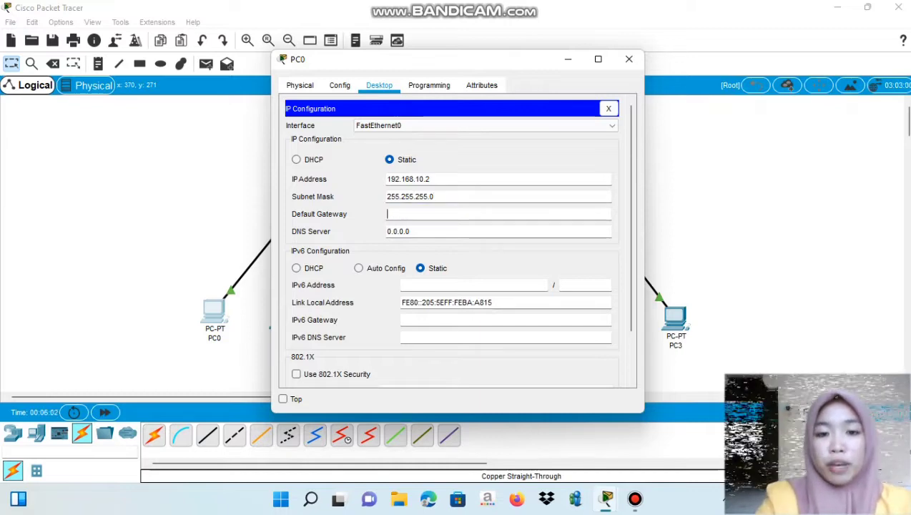
type("192")
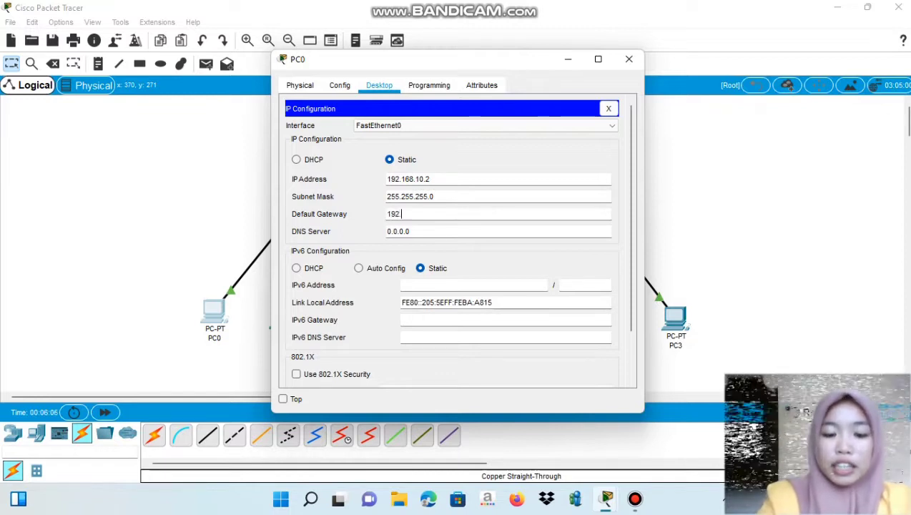
type(".168.1.1")
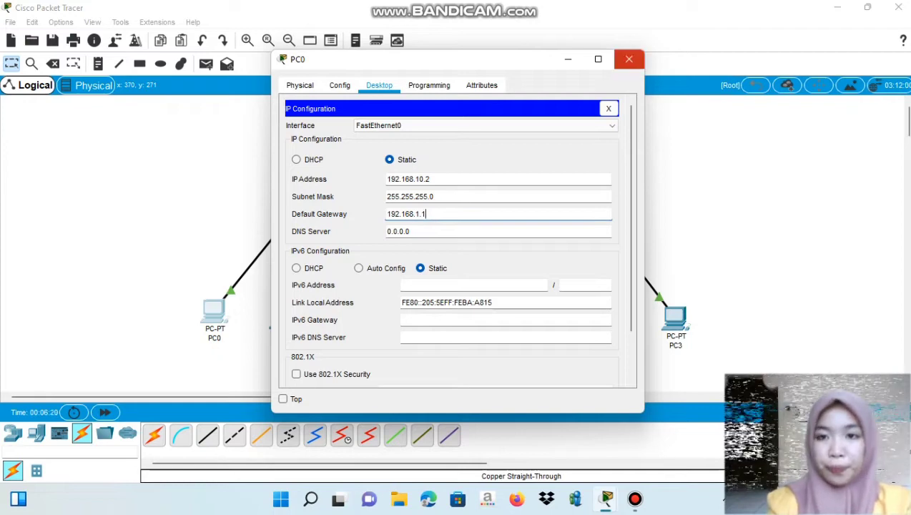
left_click(628, 59)
Give Laptop0 the static IP address 192.168.10.3 with subnet mask 255.255.255.0 in its IP configuration.
left_click(287, 321)
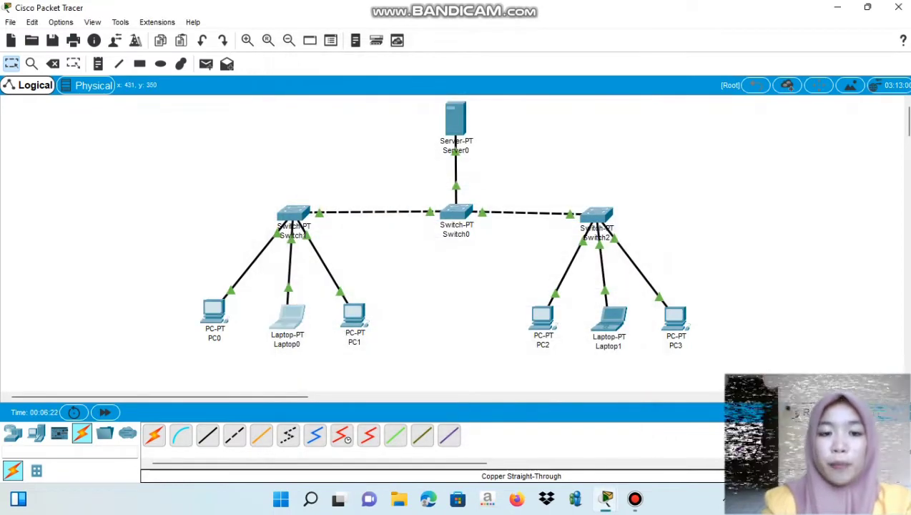
left_click(379, 85)
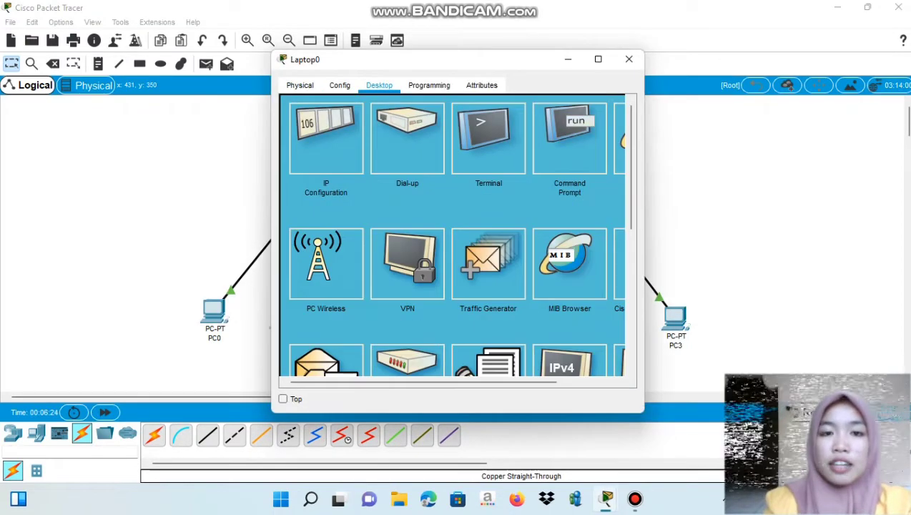
left_click(325, 140)
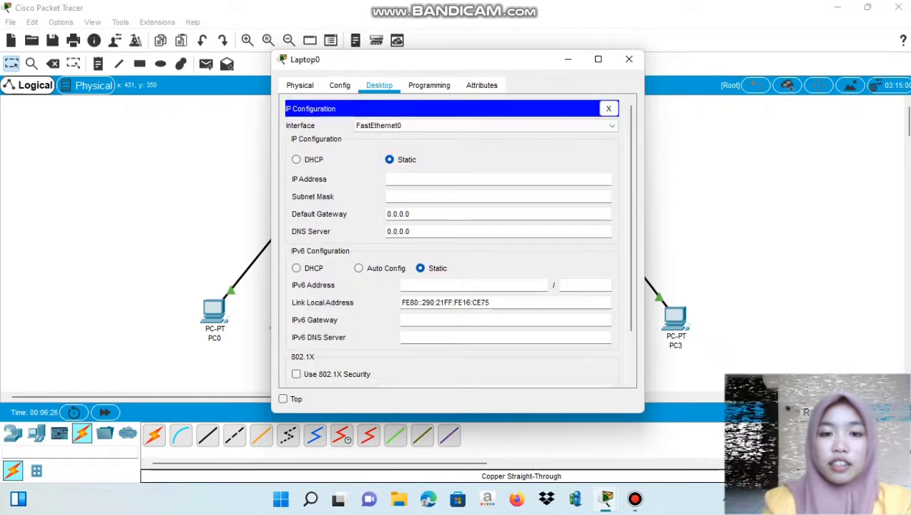
type("192")
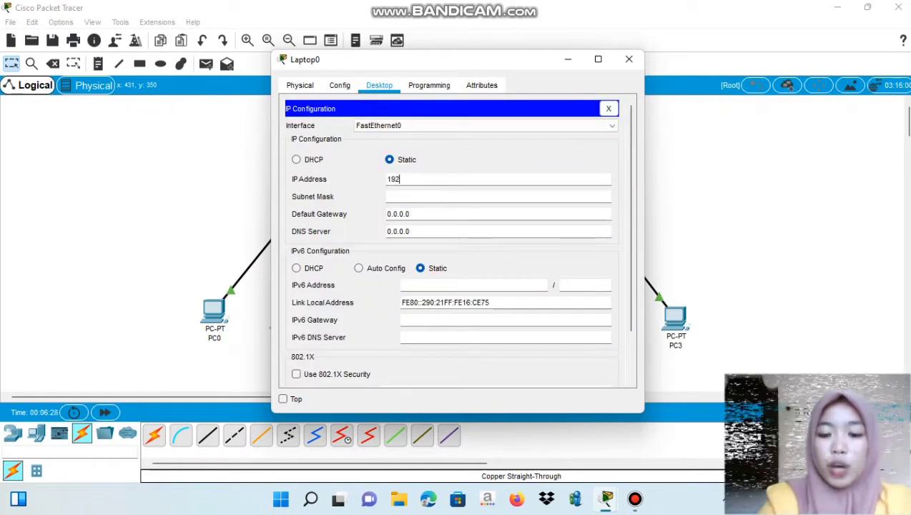
type(".168")
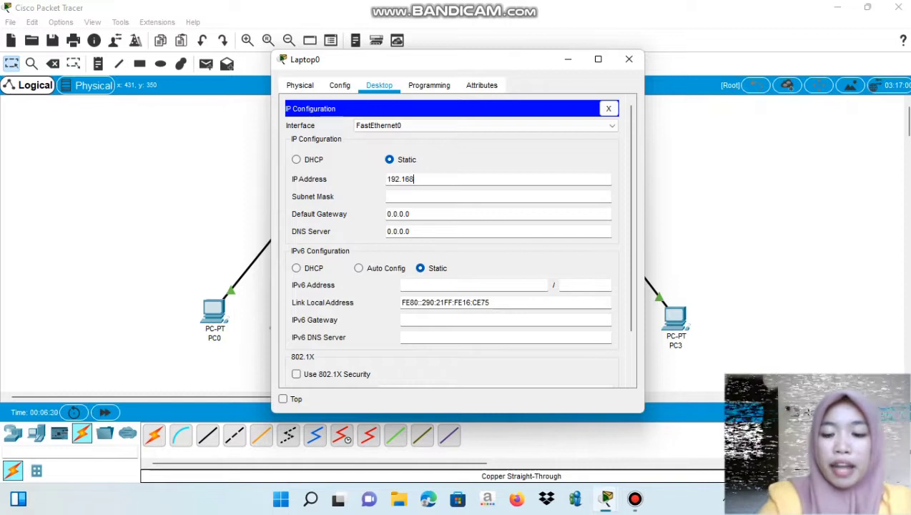
type(".10.")
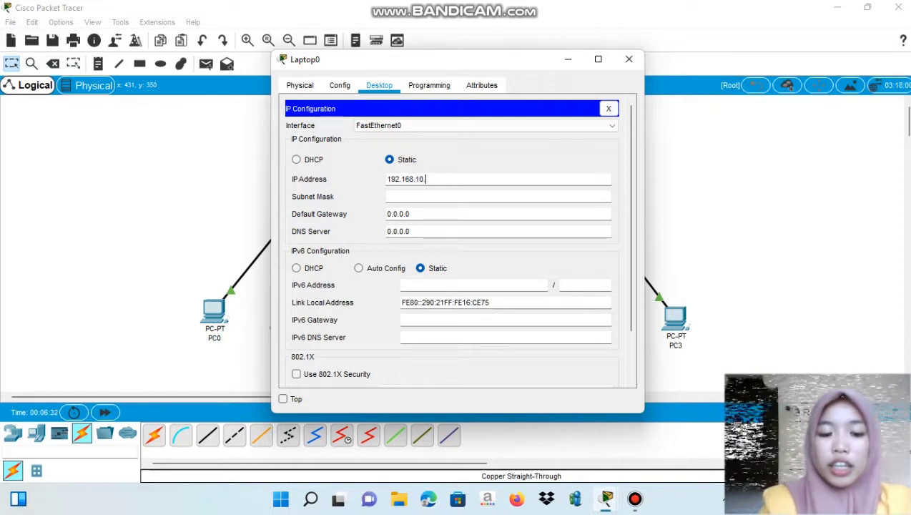
type("3")
left_click(415, 196)
Set Laptop0's default gateway to 192.168.1.1 and close its configuration window.
left_click(415, 214)
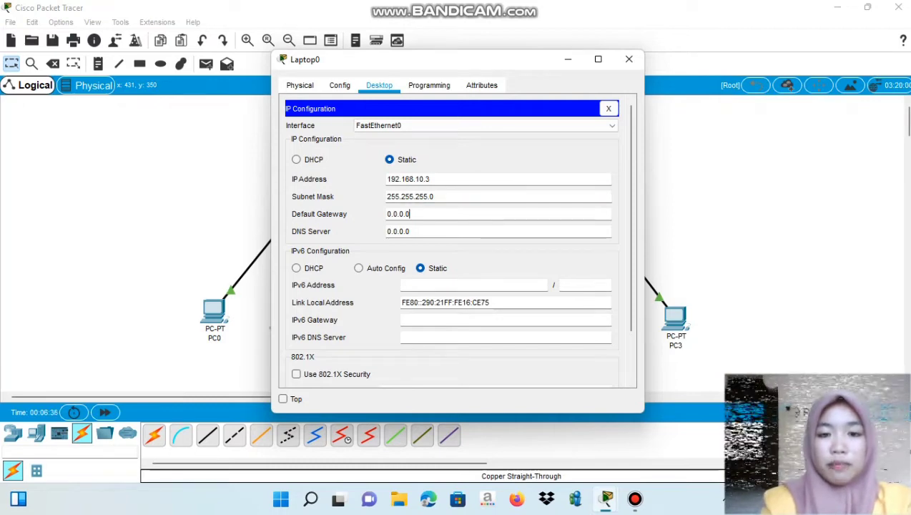
key("BackSpace")
key("BackSpace")
key("BackSpace")
key("BackSpace")
key("BackSpace")
key("BackSpace")
key("BackSpace")
type("192")
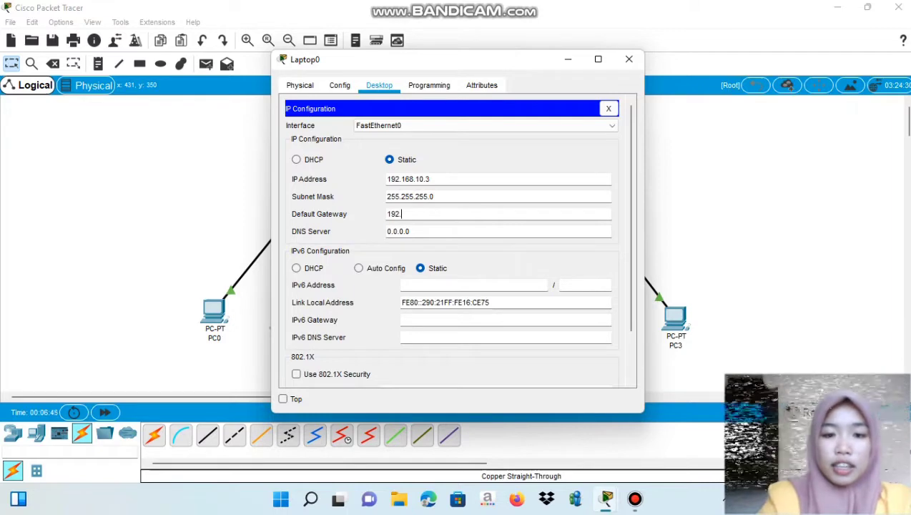
type(".168.1.1")
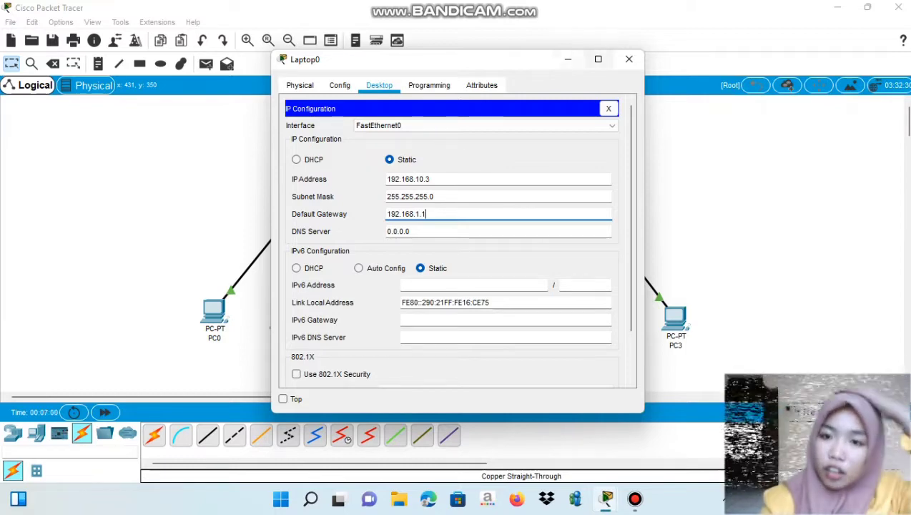
left_click(629, 58)
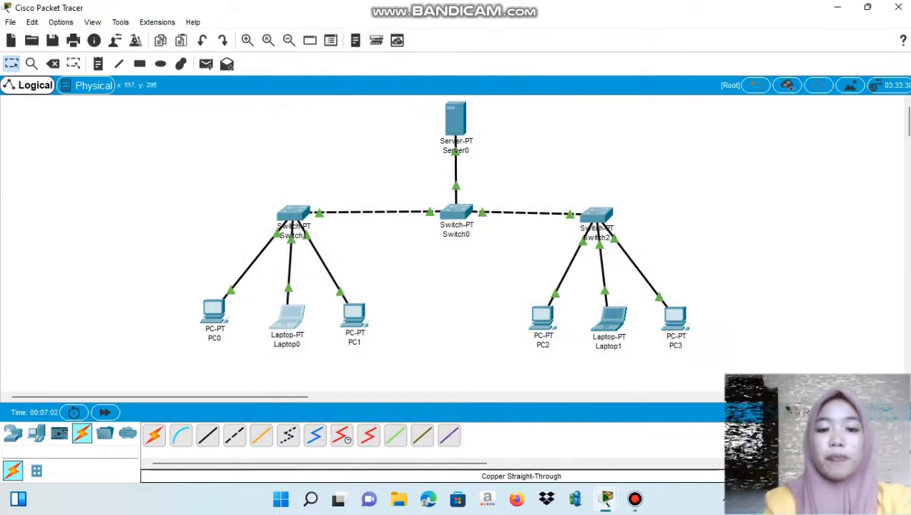
Give PC1 the static IP address 192.168.10.4 with subnet mask 255.255.255.0 in its IP configuration.
left_click(354, 315)
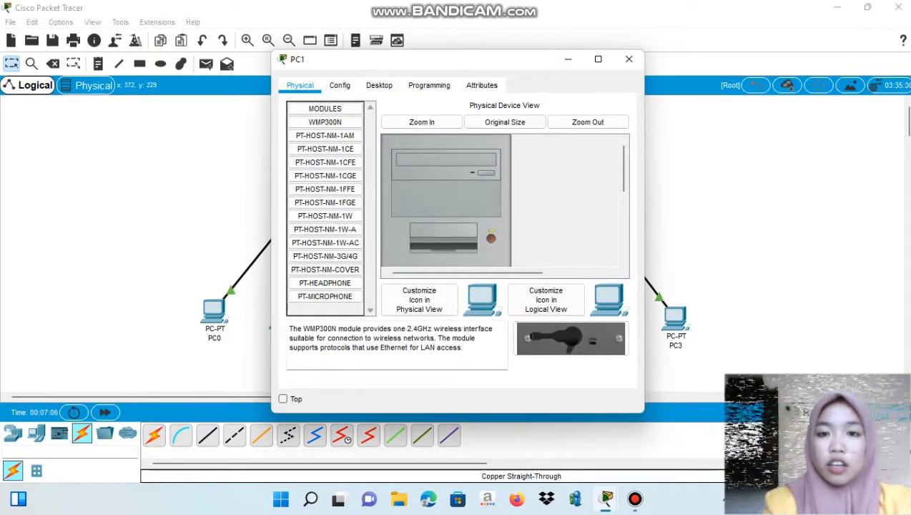
left_click(379, 85)
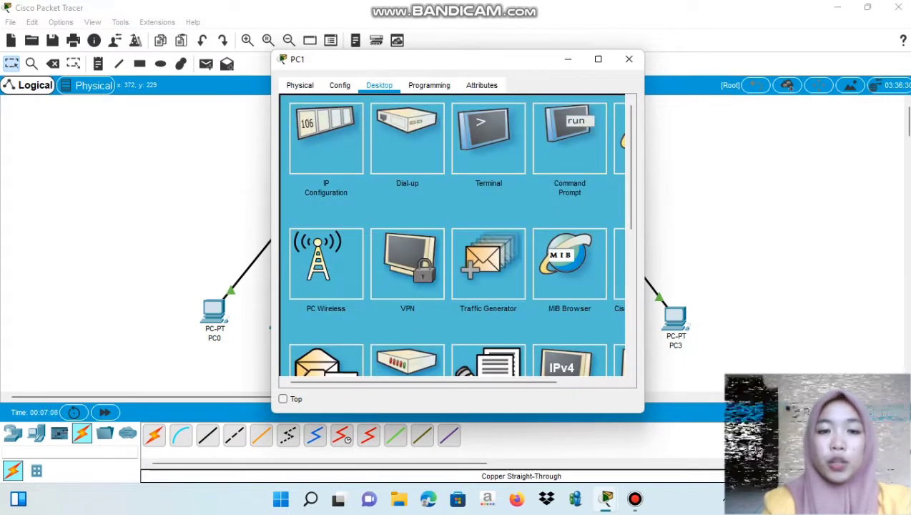
left_click(325, 137)
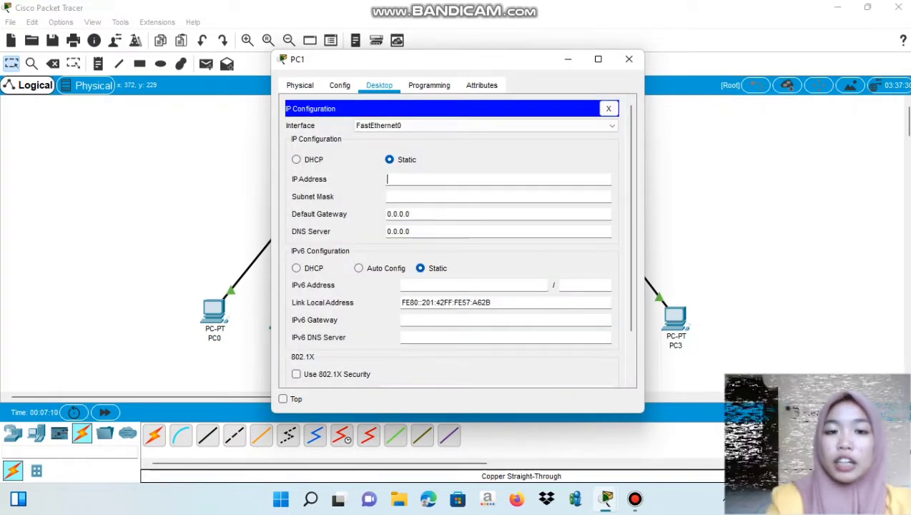
type("192.")
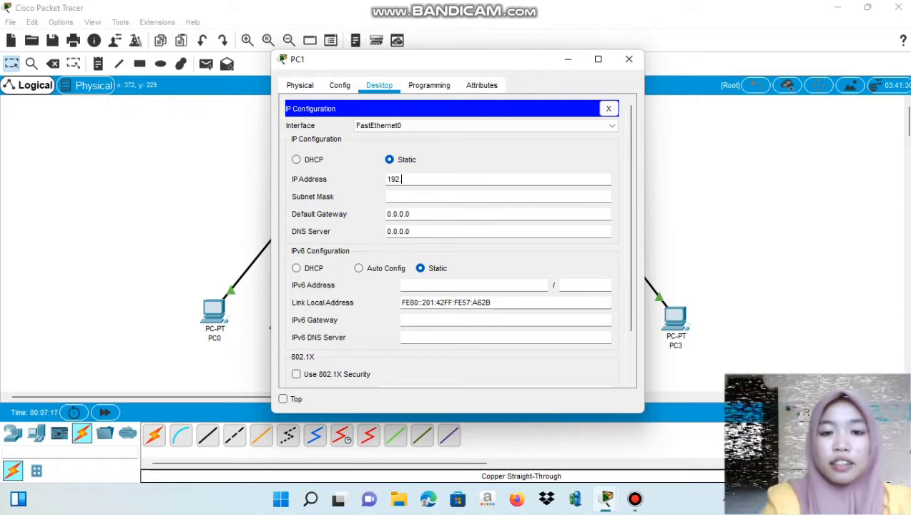
type("16")
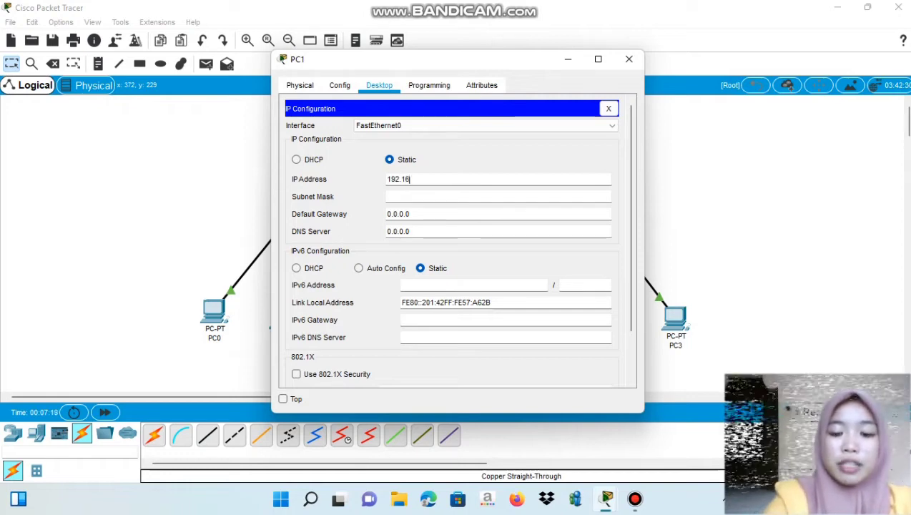
type("8.10.")
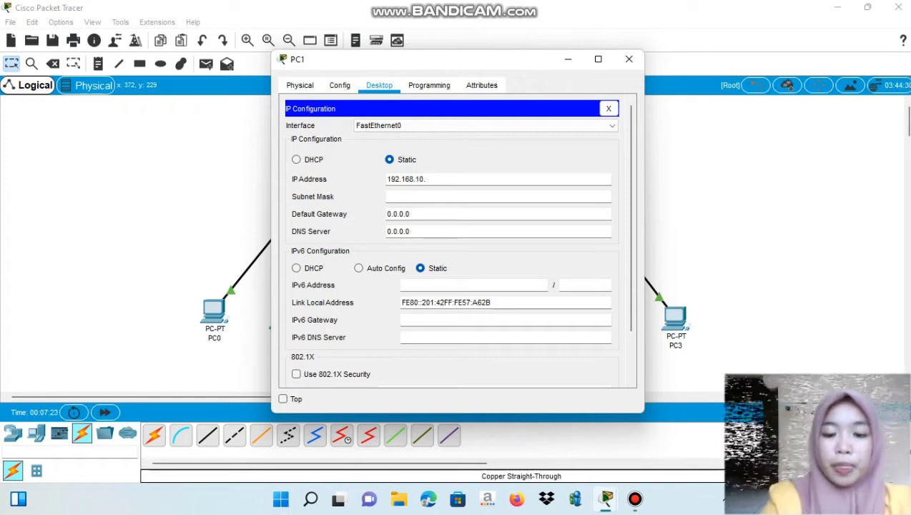
type("4")
key("Tab")
Set PC1's default gateway to 192.168.1.1 and close its configuration window.
key("Tab")
key("BackSpace")
key("BackSpace")
key("BackSpace")
key("BackSpace")
key("BackSpace")
key("BackSpace")
key("BackSpace")
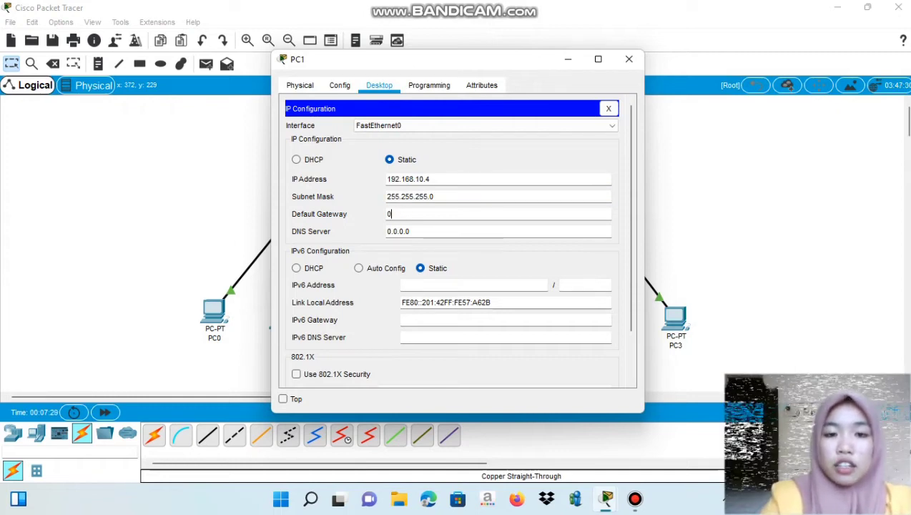
type("19")
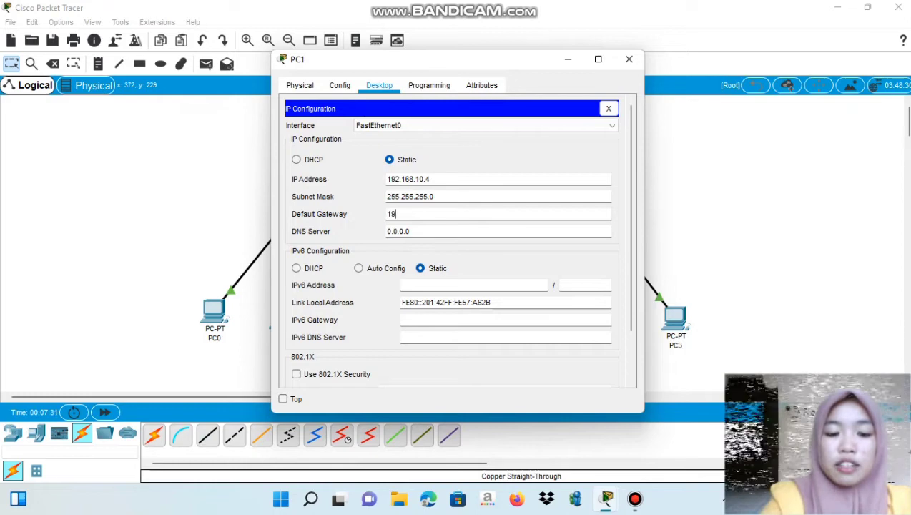
type("2.168.")
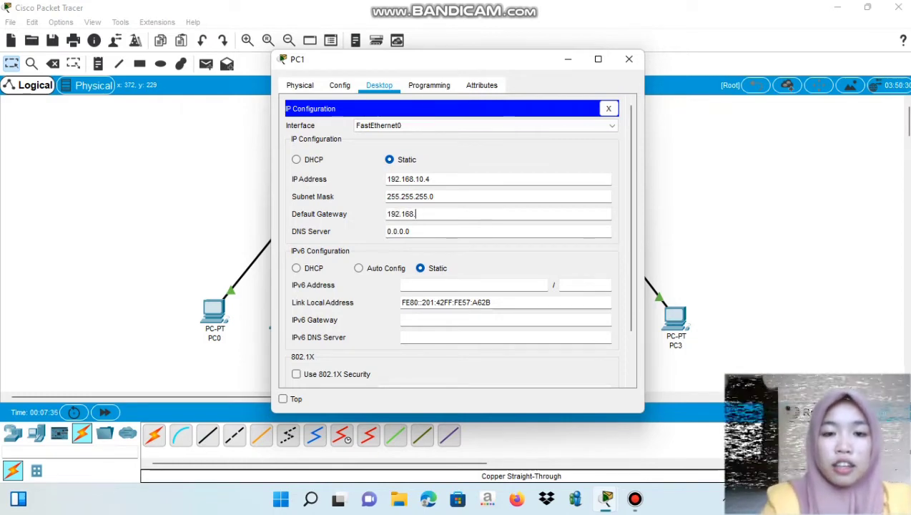
type("10")
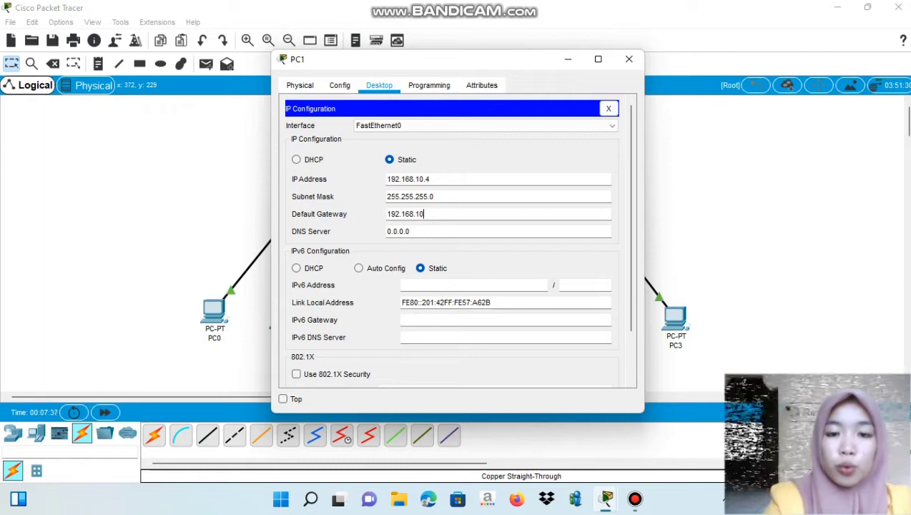
key("BackSpace")
type(".1")
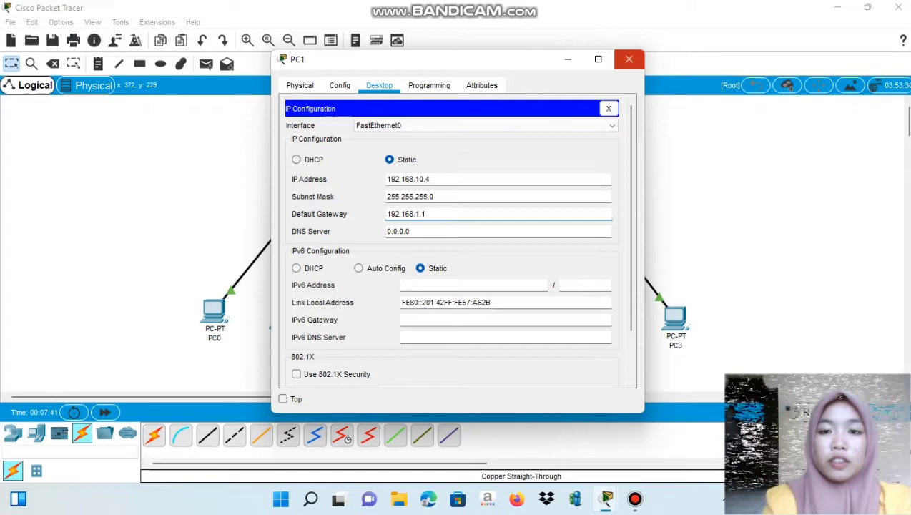
left_click(630, 59)
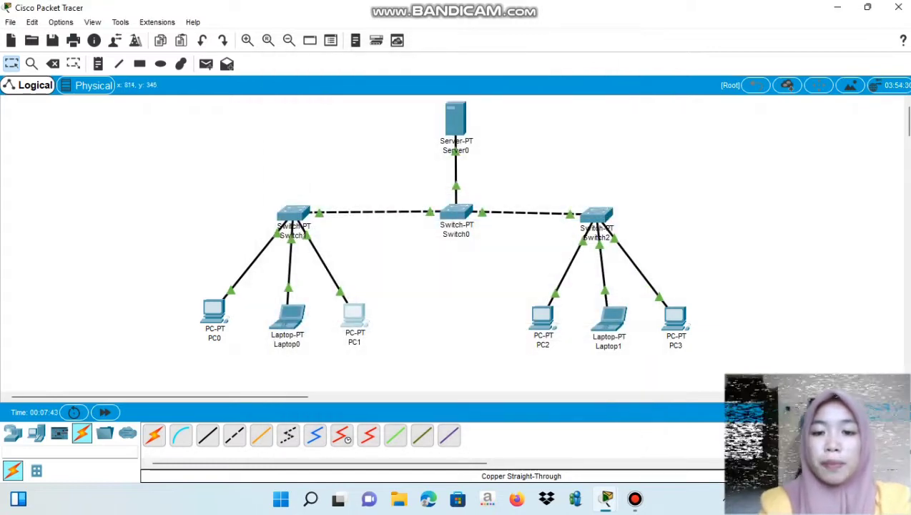
Give PC2 the static IP address 192.168.10.5 with subnet mask 255.255.255.0 in its IP configuration.
left_click(542, 321)
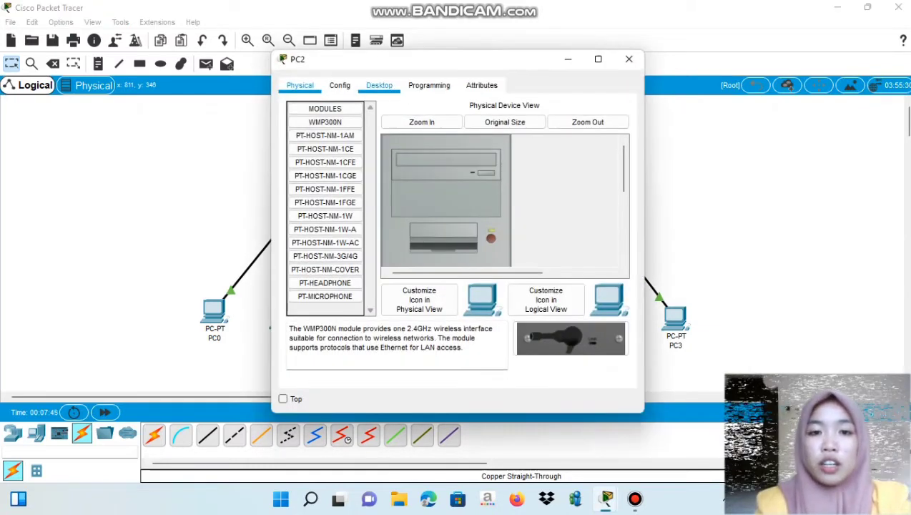
left_click(379, 85)
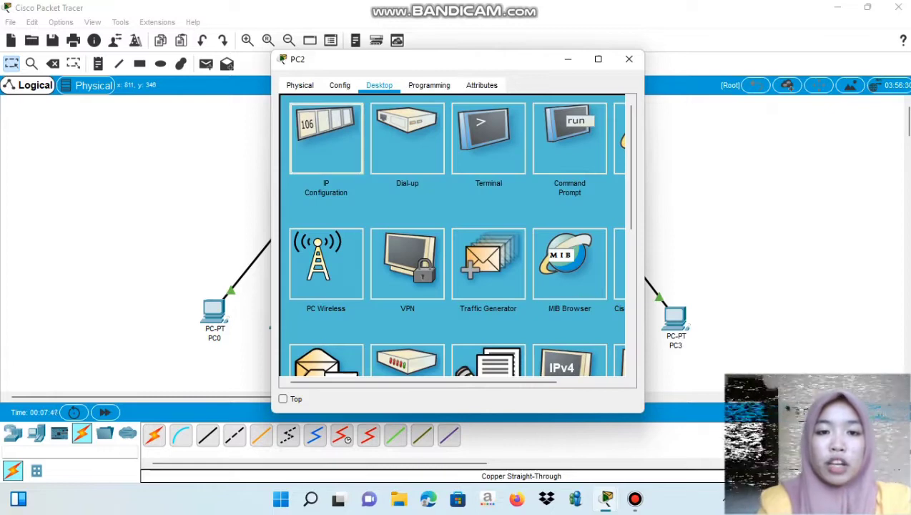
left_click(325, 138)
type("192")
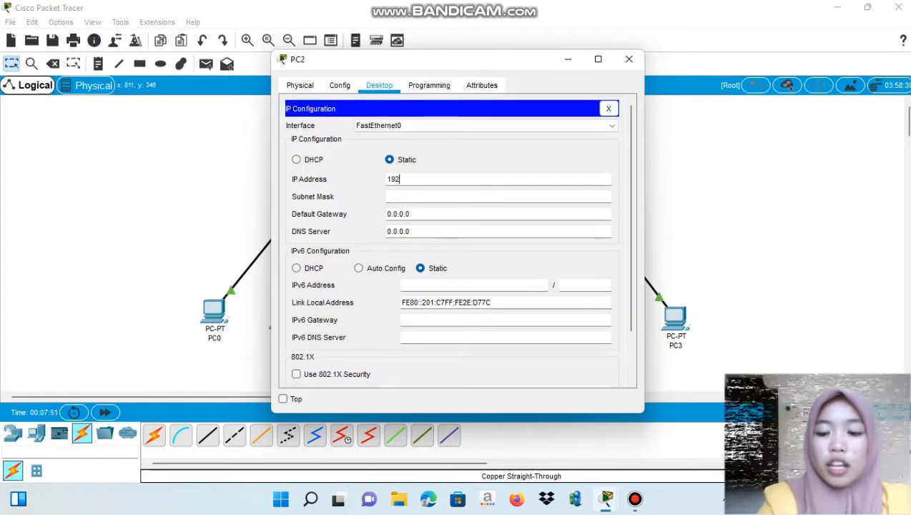
type(".168.")
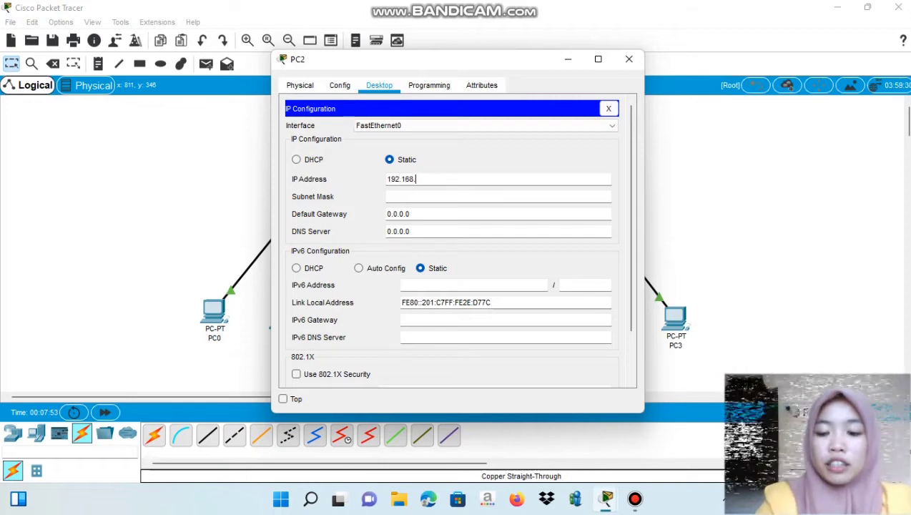
type("10.5")
key("Tab")
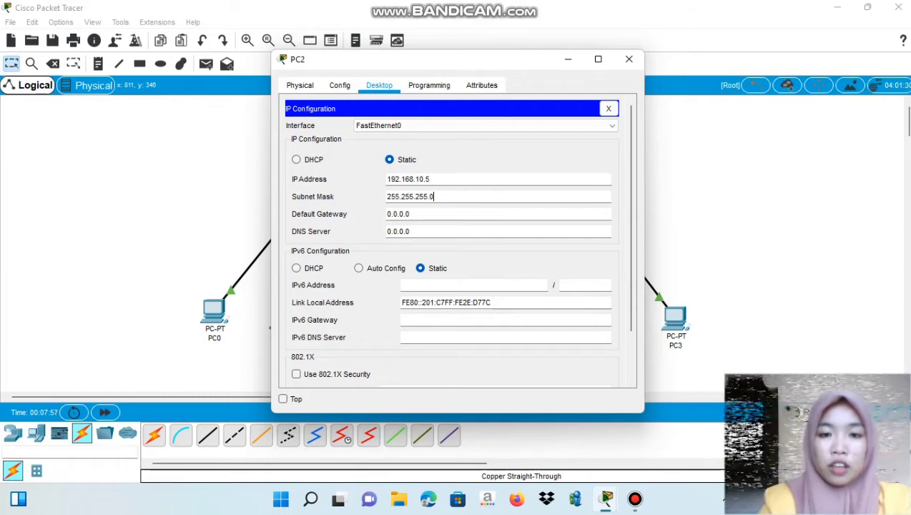
Set PC2's default gateway to 192.168.1.1 and close its configuration window.
key("Tab")
key("BackSpace")
key("BackSpace")
key("BackSpace")
key("BackSpace")
key("BackSpace")
key("BackSpace")
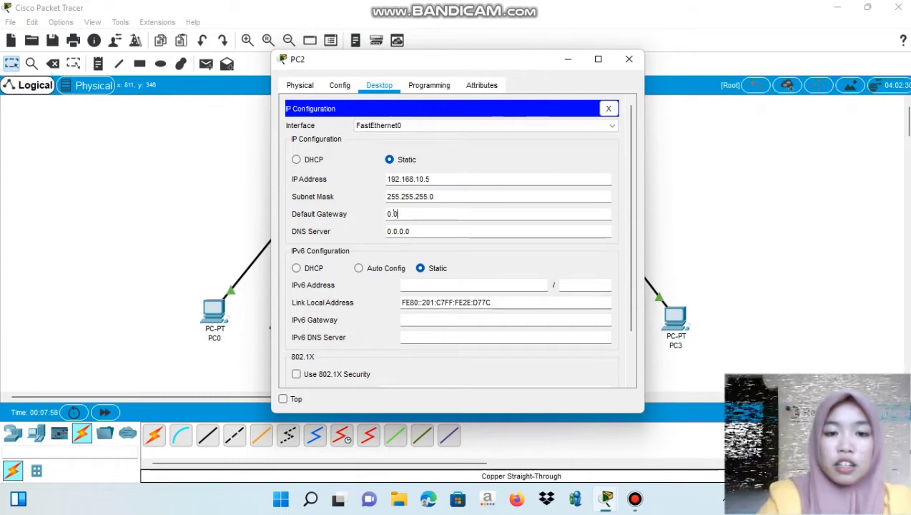
type("1")
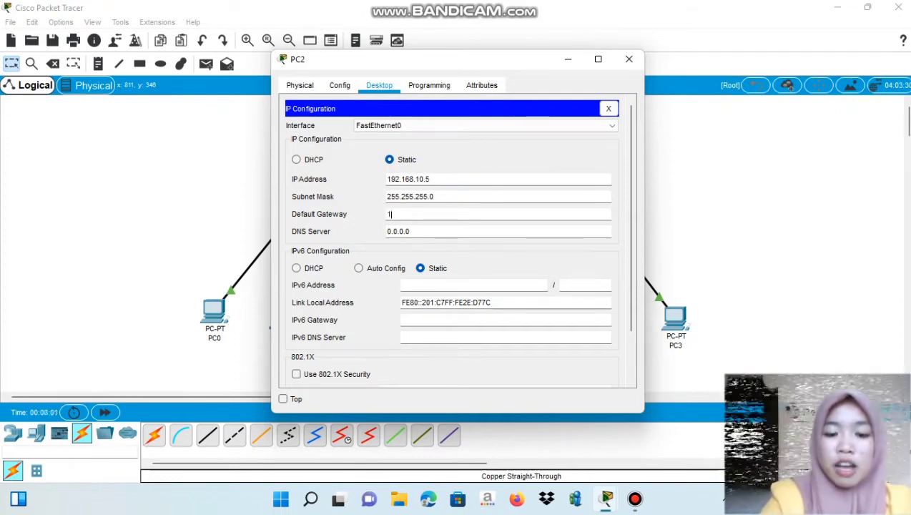
type("92,168,1")
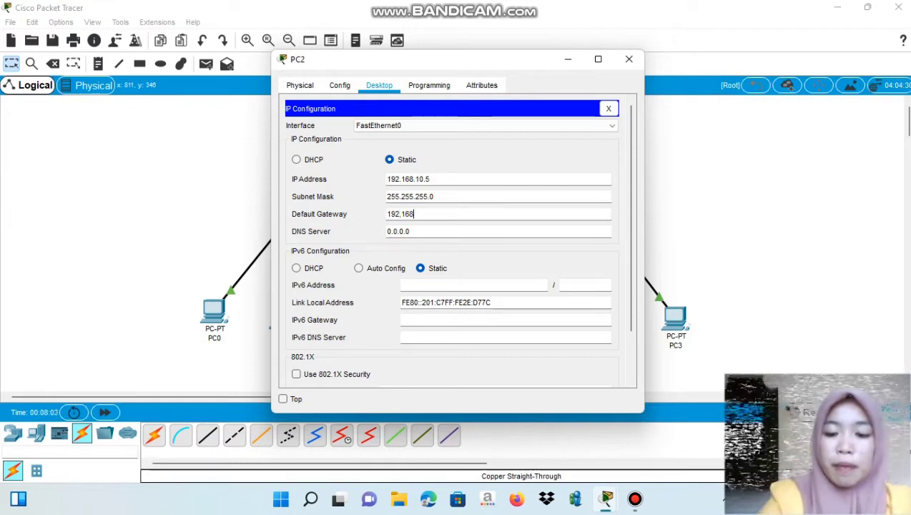
key("BackSpace")
key("BackSpace")
key("BackSpace")
key("BackSpace")
key("BackSpace")
key("BackSpace")
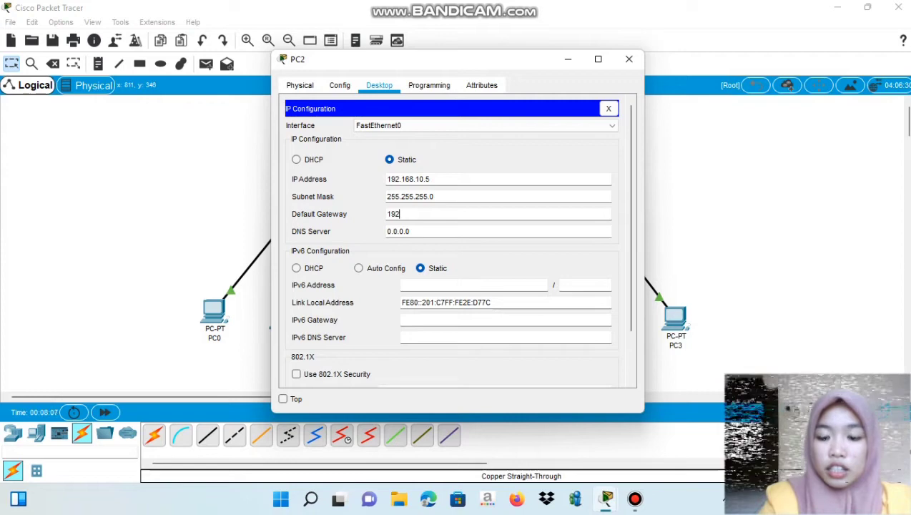
type(".16")
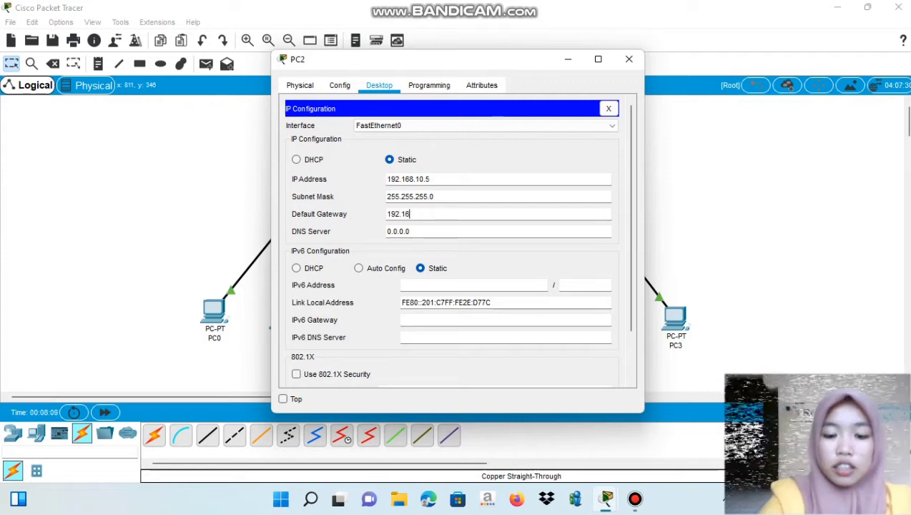
type("8.1.1")
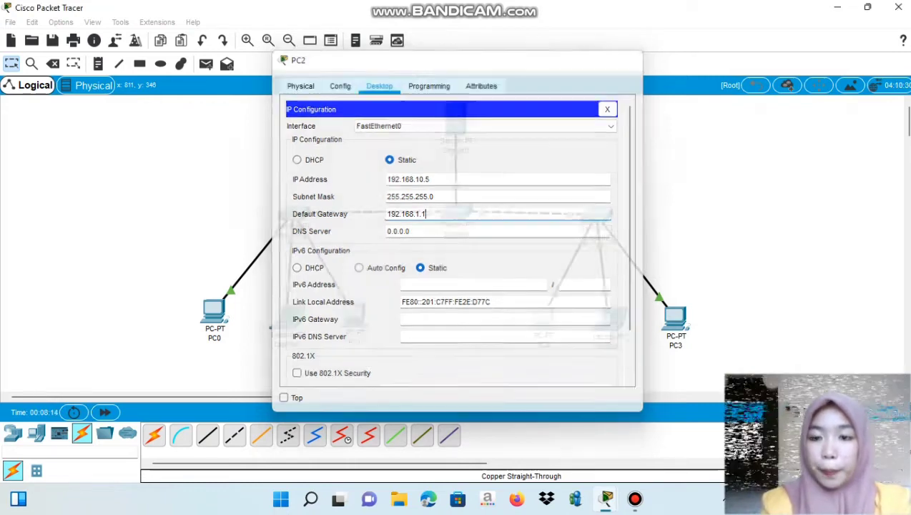
left_click(629, 59)
Give Laptop1 the static IP address 192.168.10.6 with subnet mask 255.255.255.0 in its IP configuration.
left_click(609, 320)
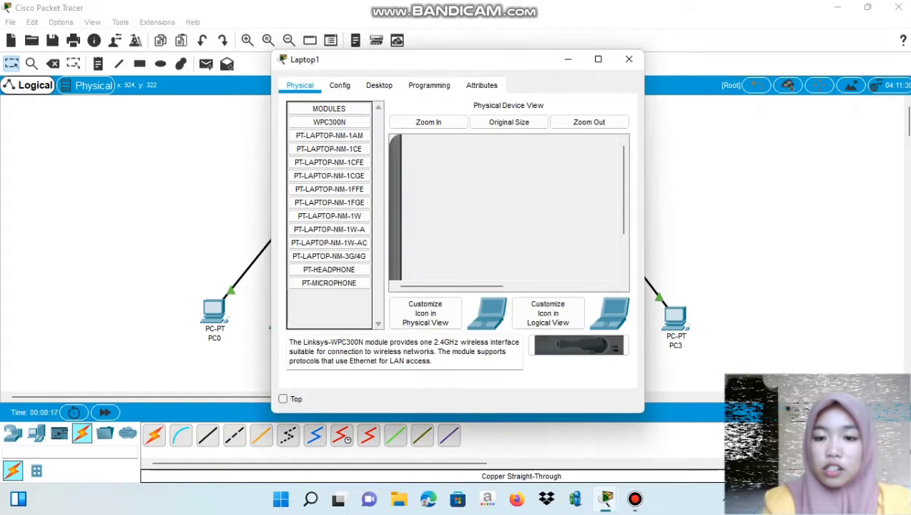
left_click(379, 85)
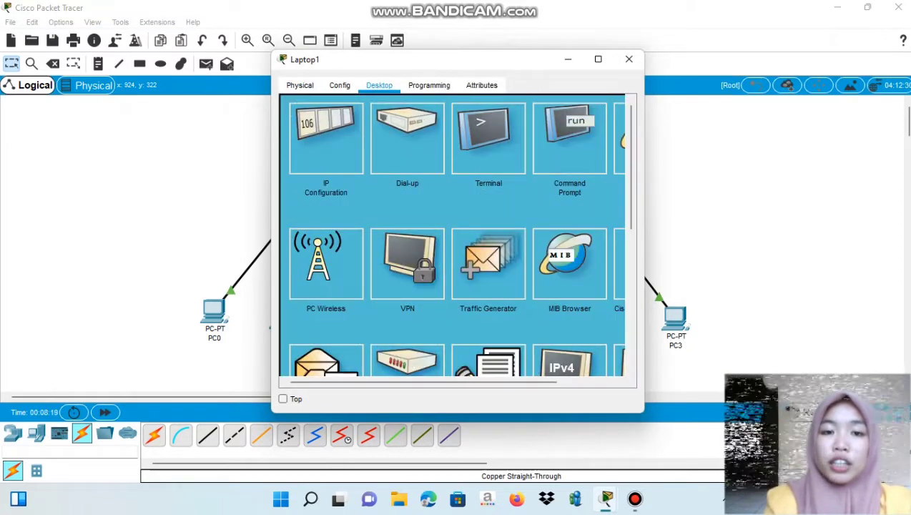
left_click(326, 138)
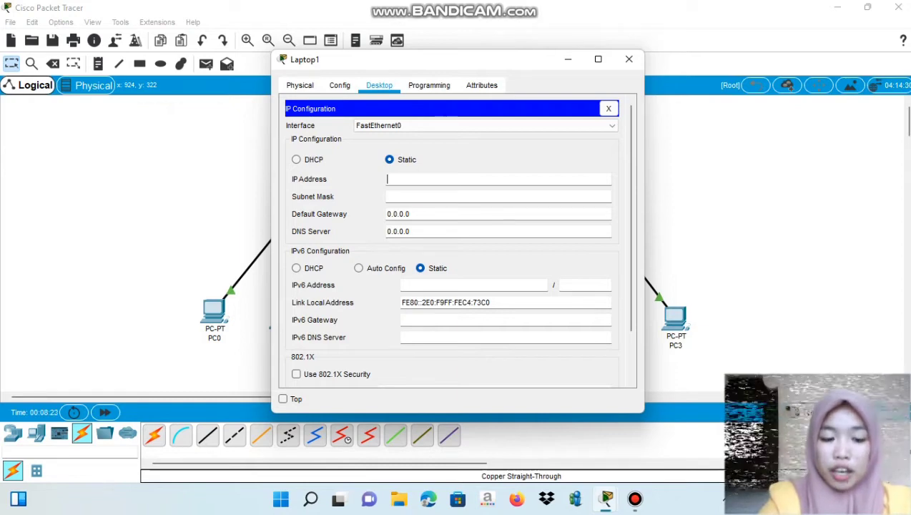
type("192.16")
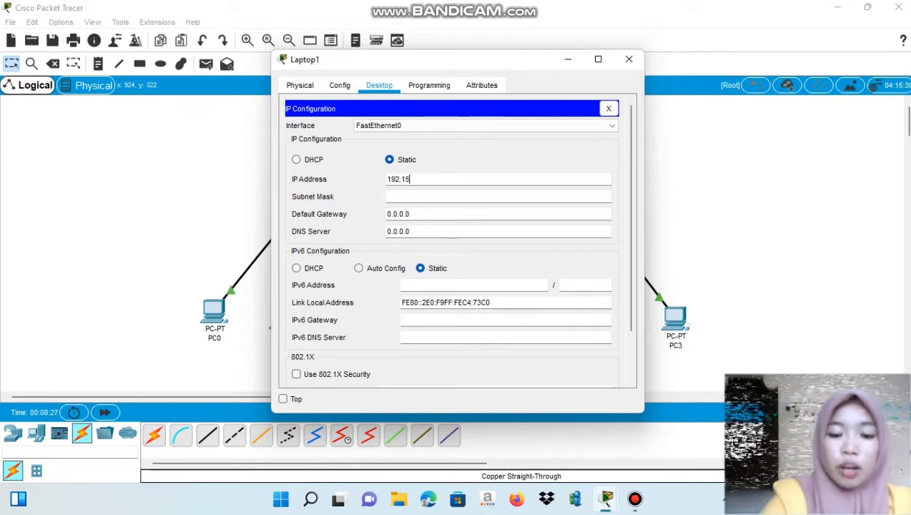
type("8")
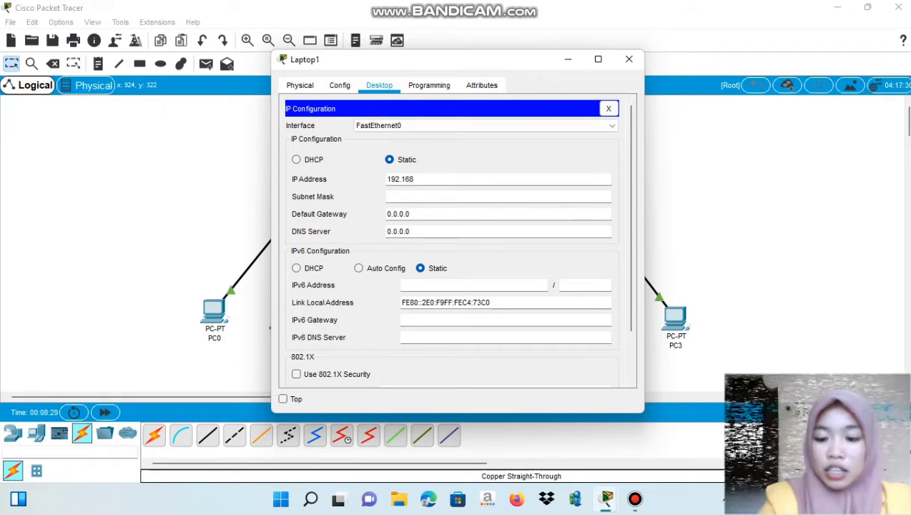
type(".10.6")
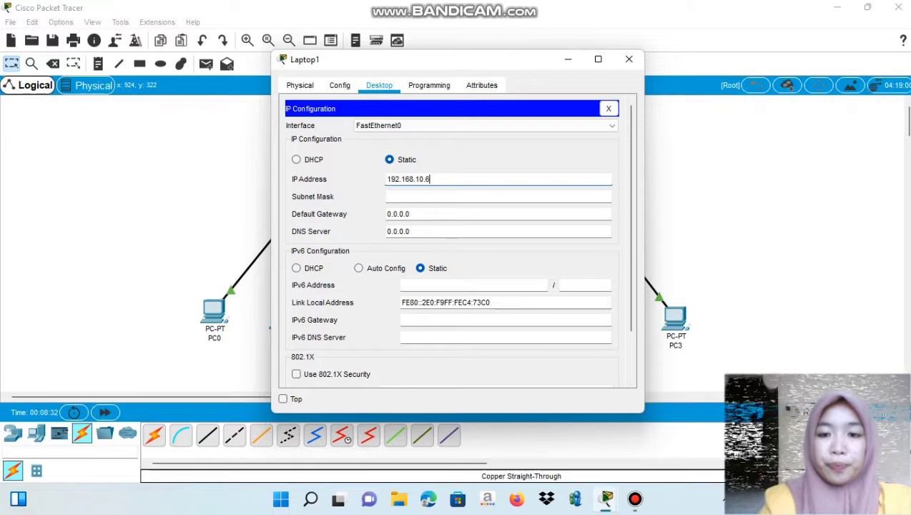
left_click(430, 197)
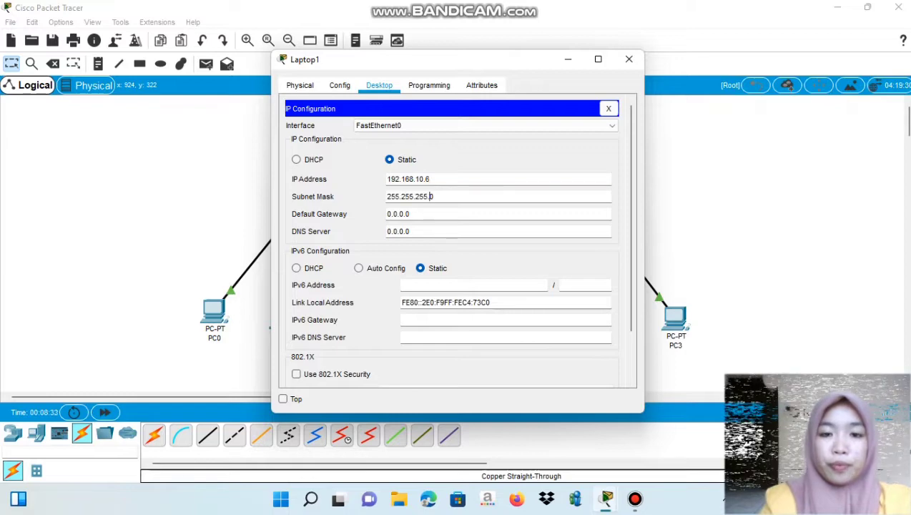
Set Laptop1's default gateway to 192.168.1.1 and close its configuration window.
left_click(410, 214)
key("BackSpace")
key("BackSpace")
key("BackSpace")
key("BackSpace")
key("BackSpace")
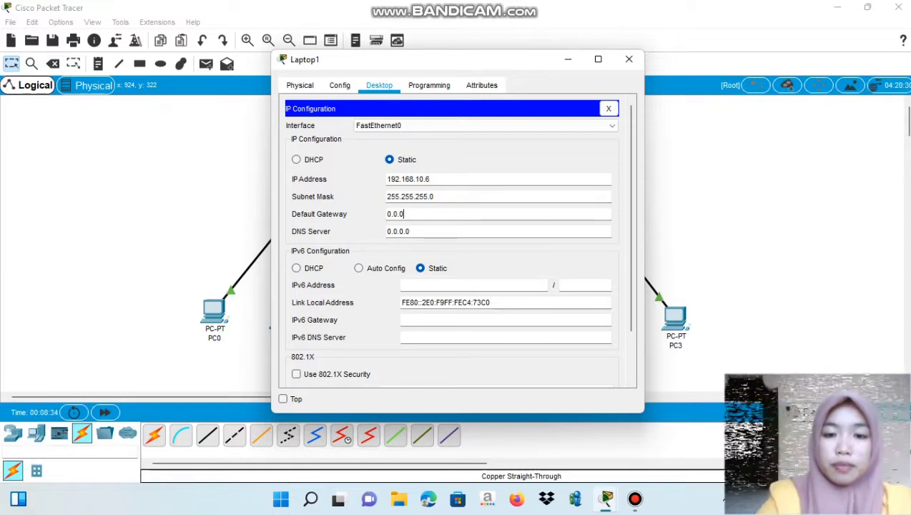
key("BackSpace")
key("BackSpace")
type("19")
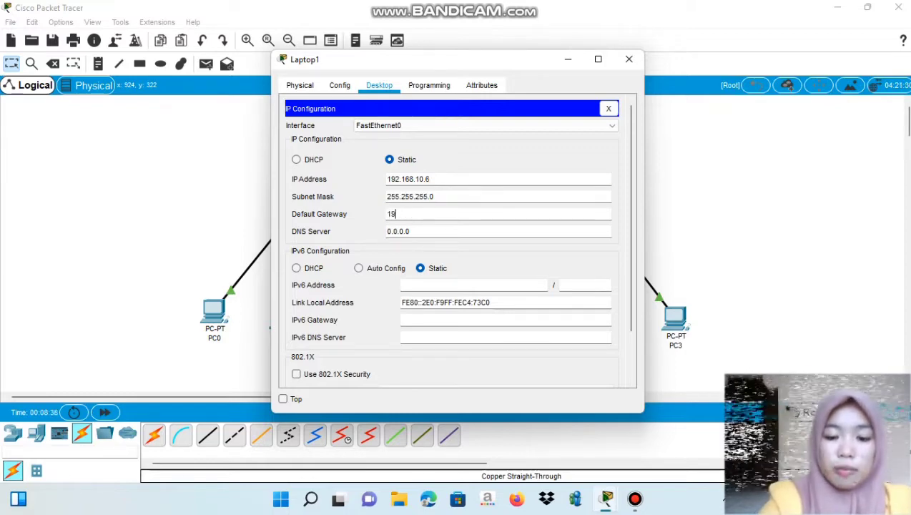
type("2.1")
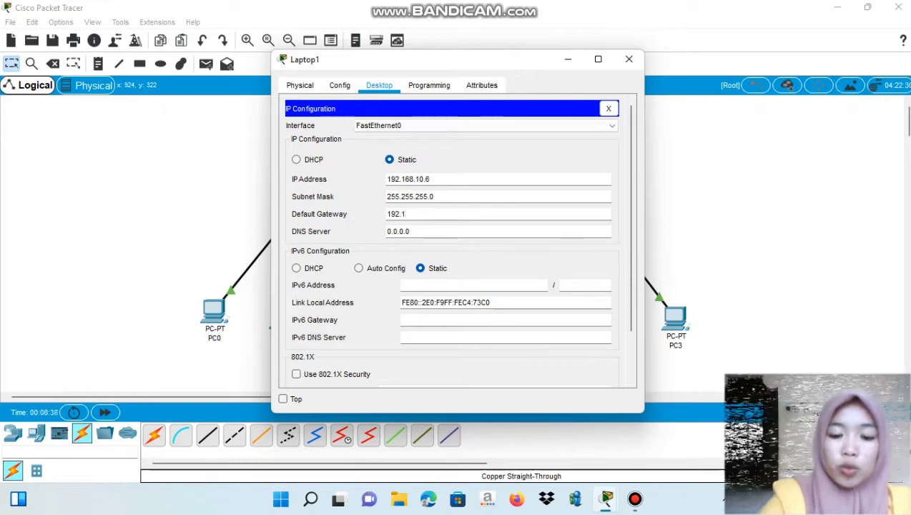
type("68.1.1")
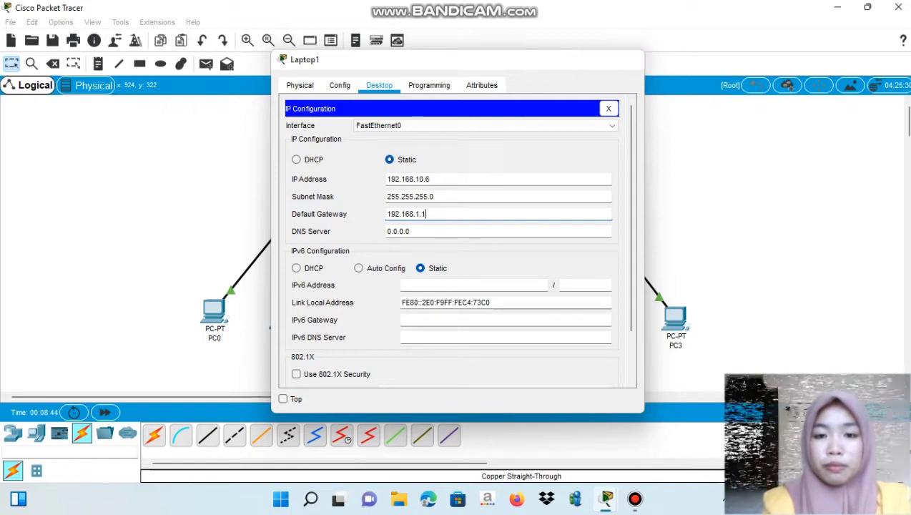
left_click(629, 59)
Give PC3 the static IP address 192.168.10.7 with subnet mask 255.255.255.0 in its IP configuration.
left_click(676, 318)
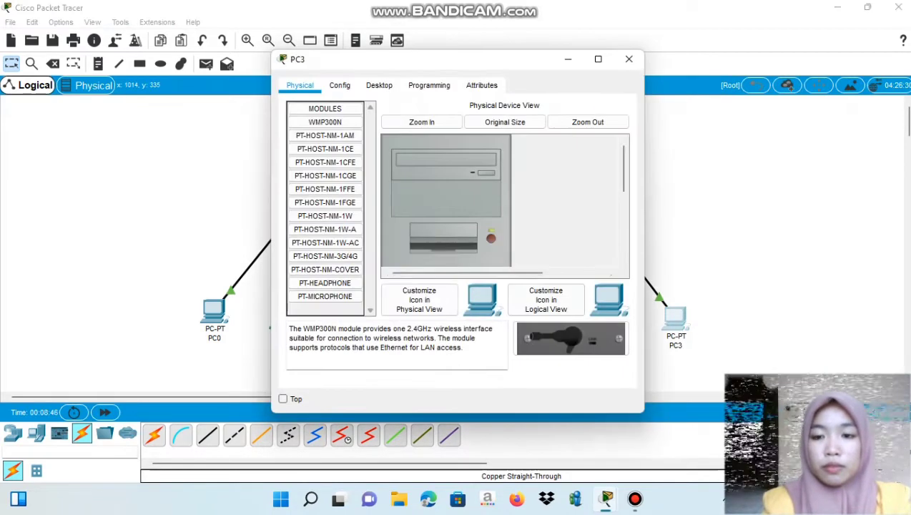
left_click(379, 85)
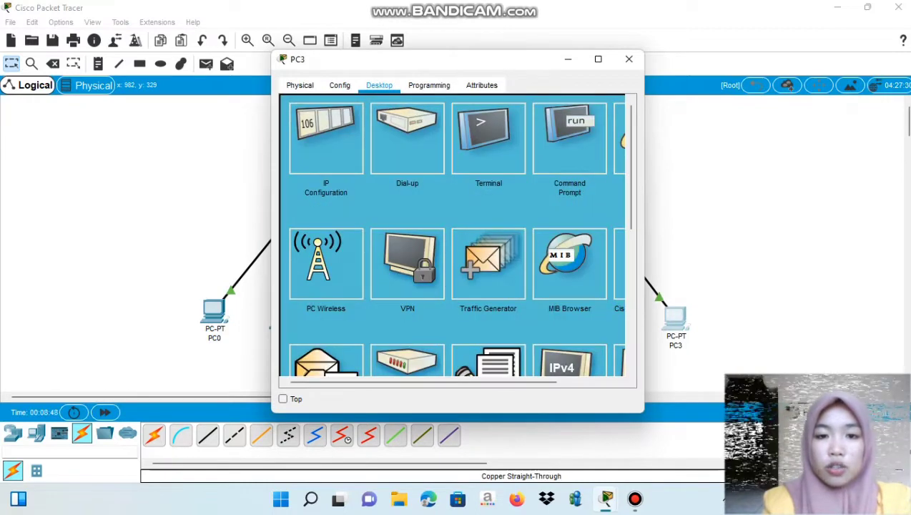
left_click(326, 139)
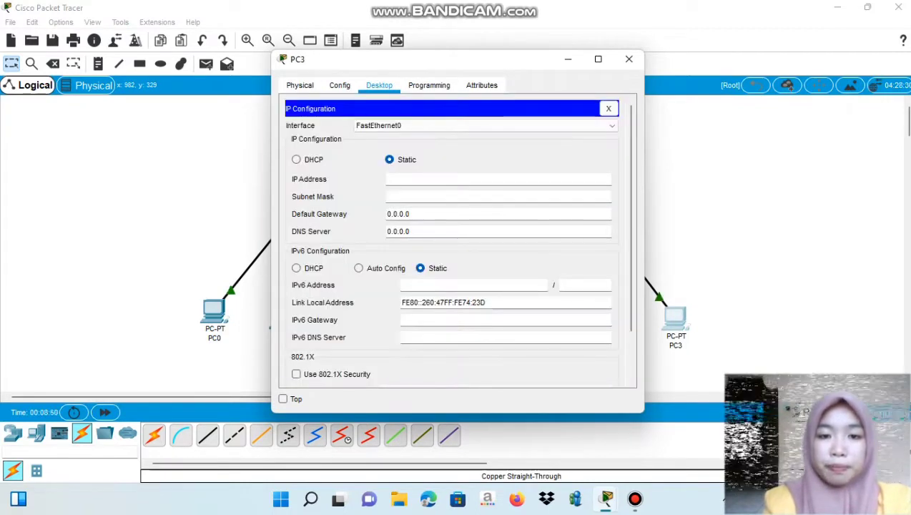
type("192")
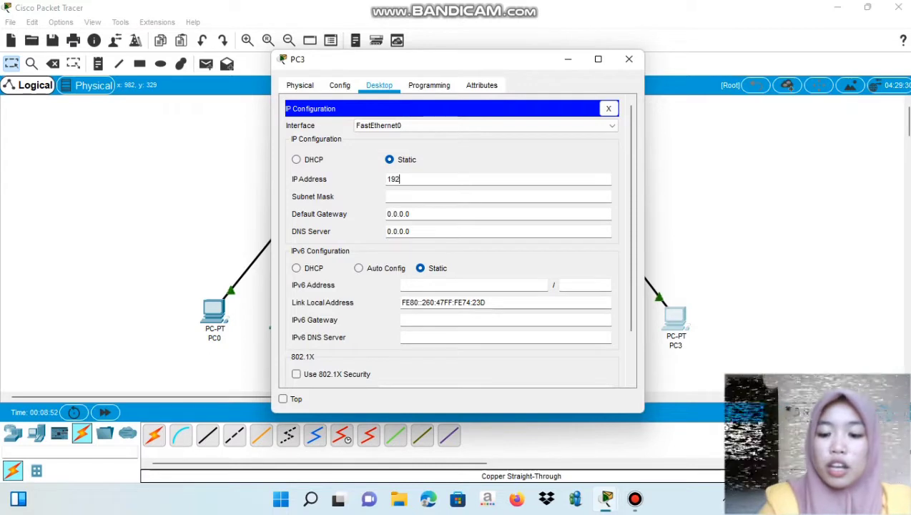
type(".168")
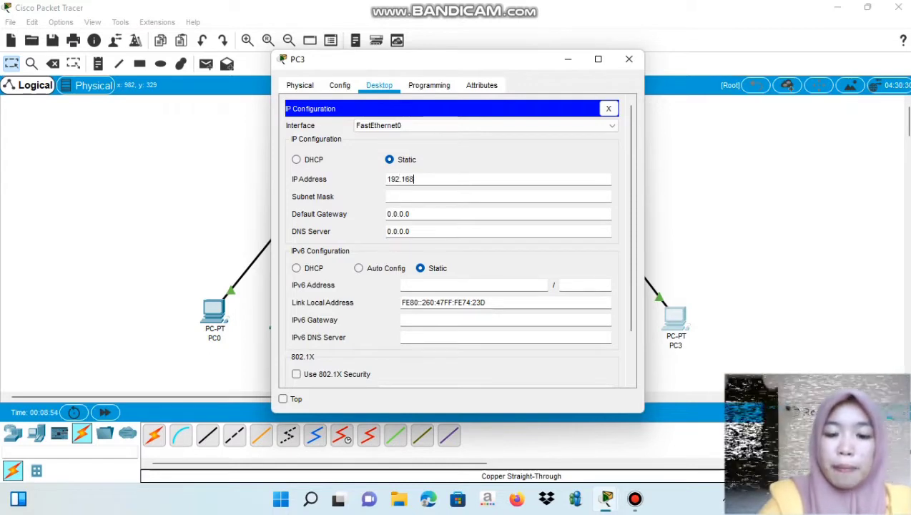
type(".10")
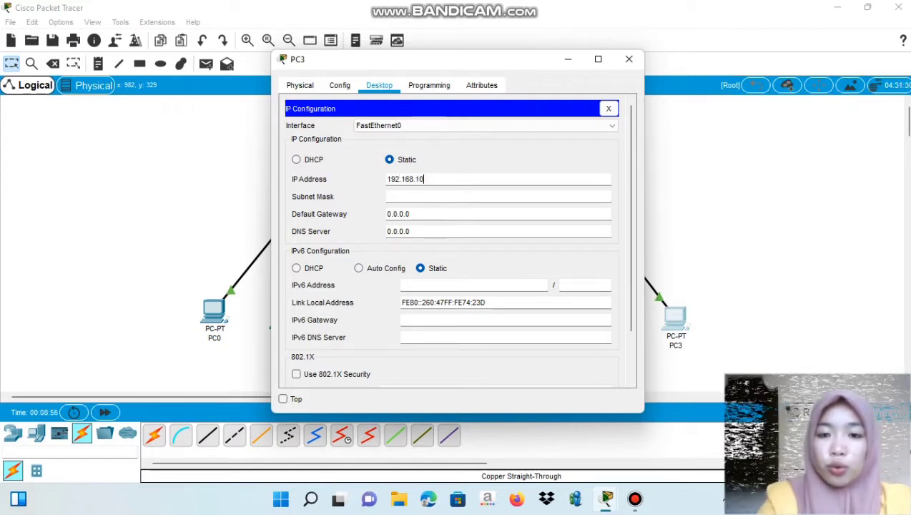
type(".7")
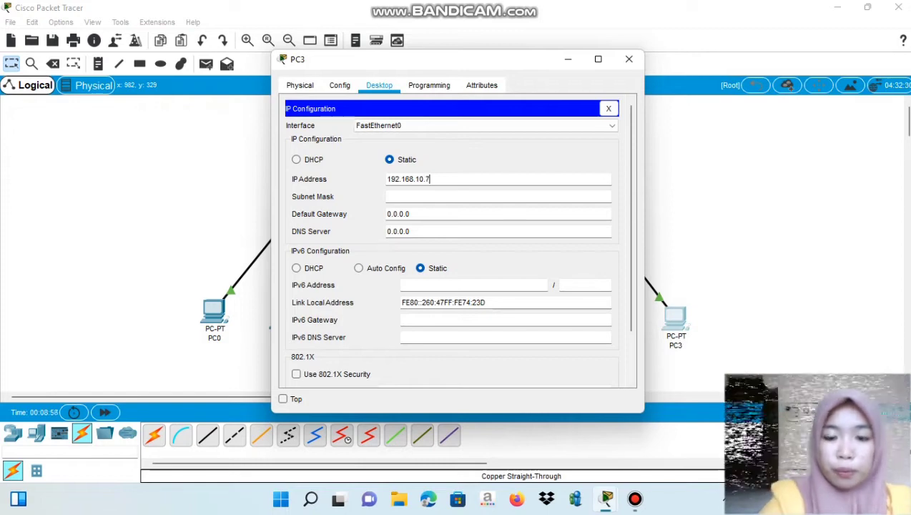
left_click(400, 197)
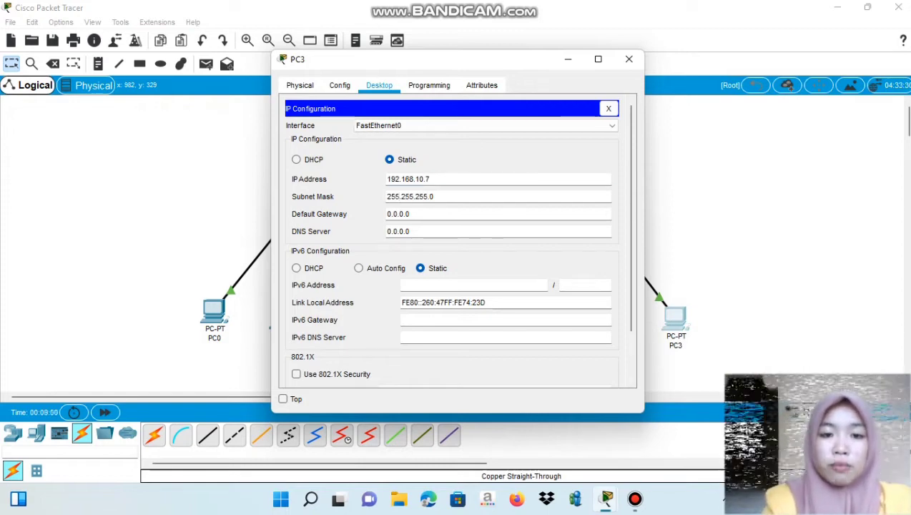
Set PC3's default gateway to 192.168.1.1 and close its configuration window.
left_click(410, 214)
key("BackSpace")
key("BackSpace")
key("BackSpace")
key("BackSpace")
key("BackSpace")
key("BackSpace")
key("BackSpace")
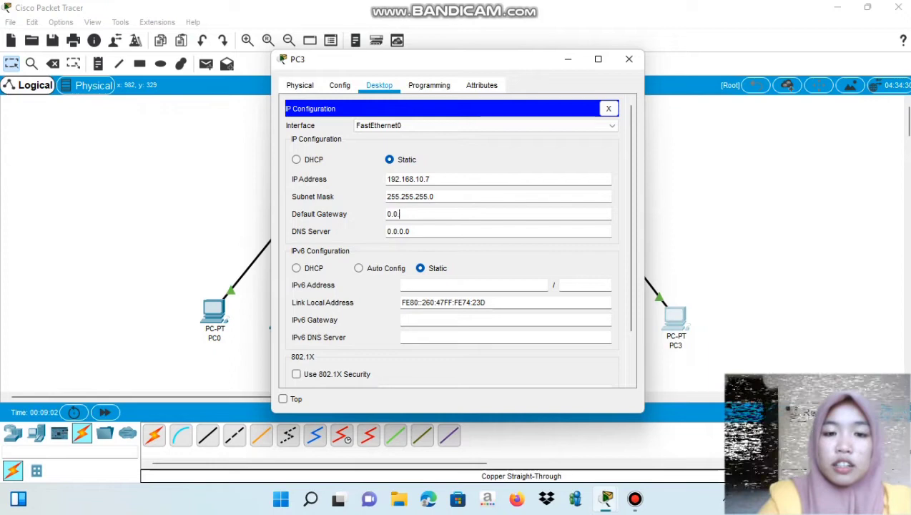
type("192")
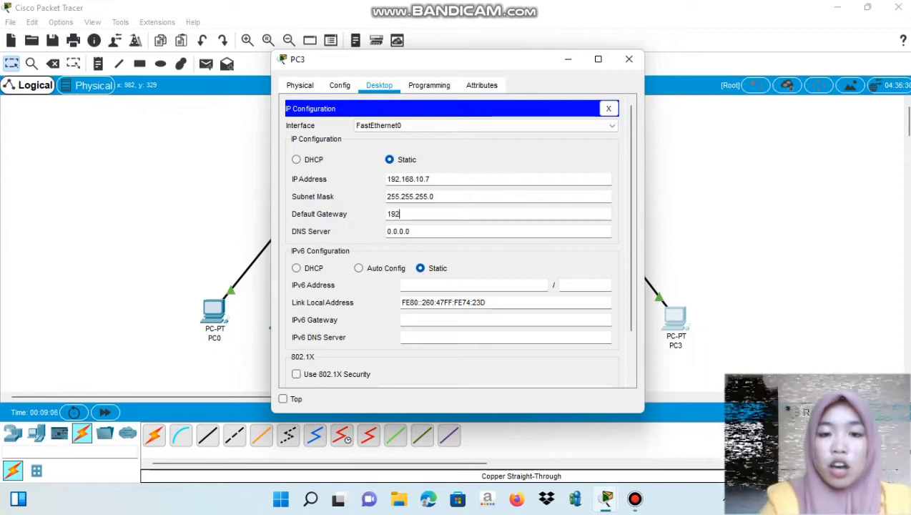
type(".16")
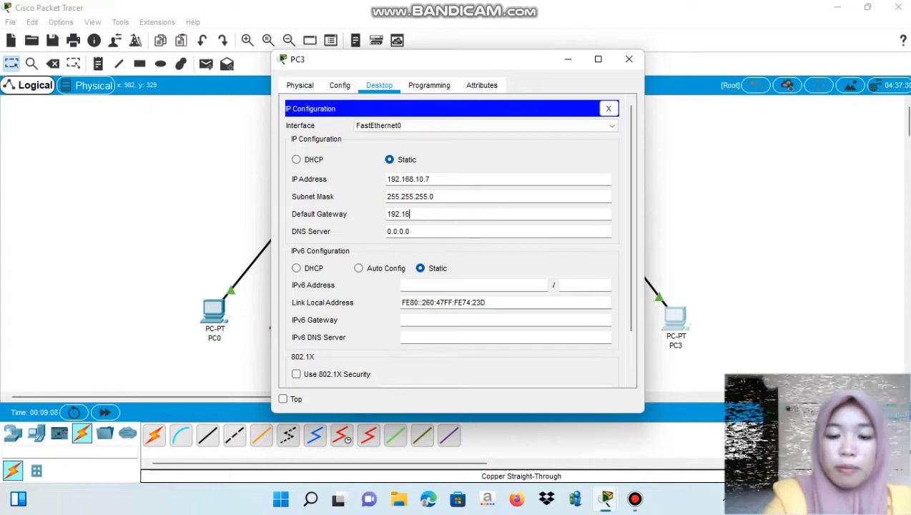
type("8.1.1")
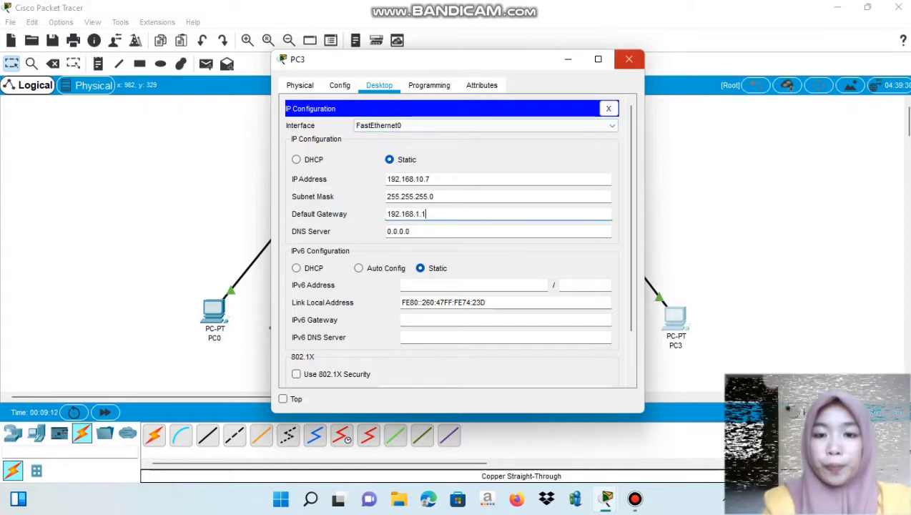
left_click(628, 58)
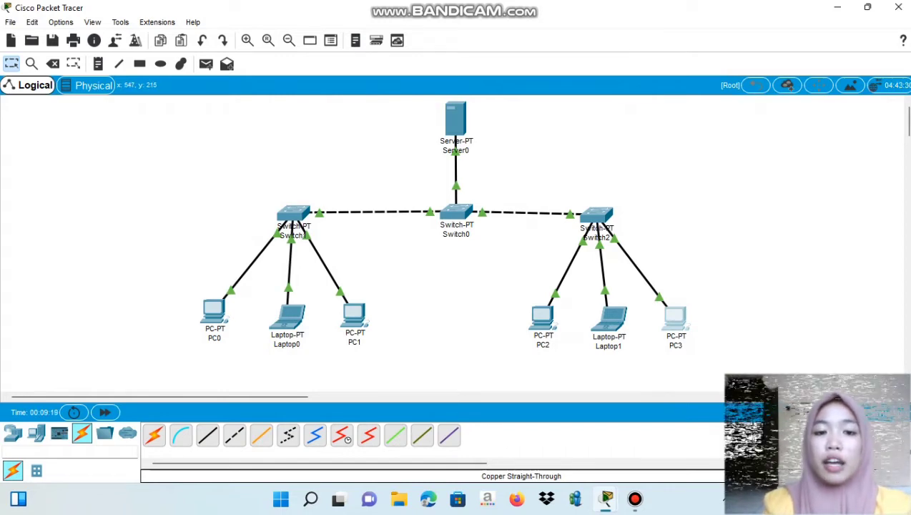
Open PC0's command prompt, start a ping command, and move the window so PC2, Laptop1 and PC3 are uncovered.
left_click(213, 311)
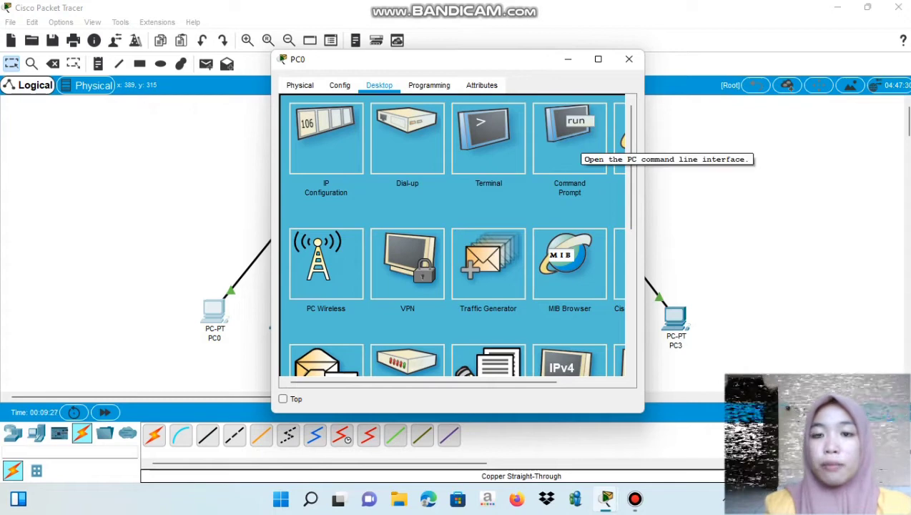
left_click(572, 147)
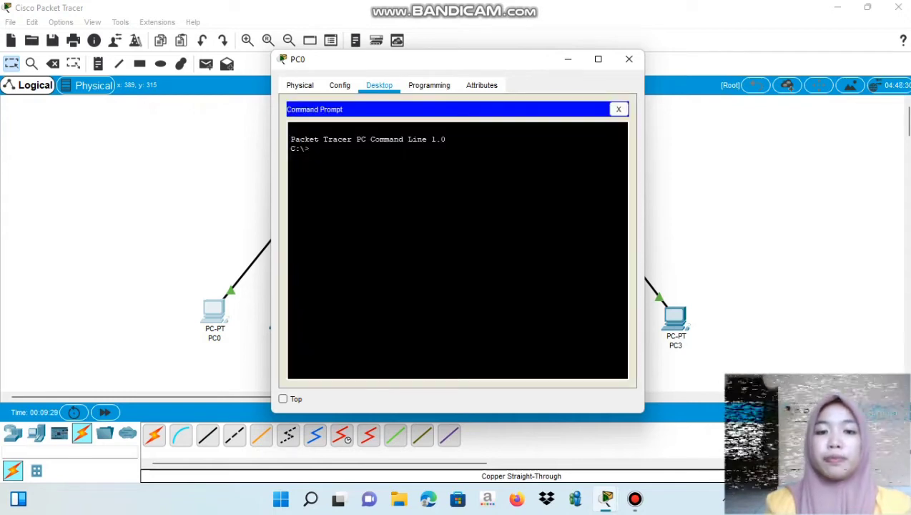
type("pi")
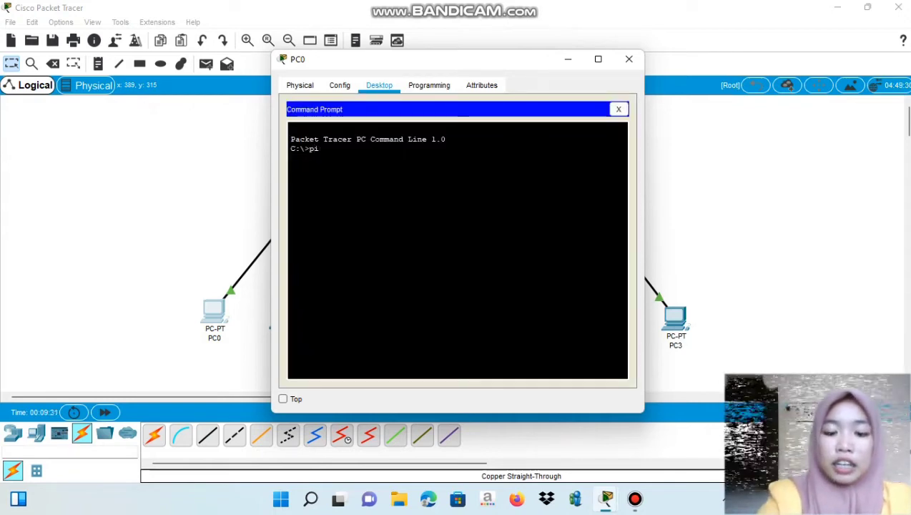
type("ng 21")
key("BackSpace")
key("BackSpace")
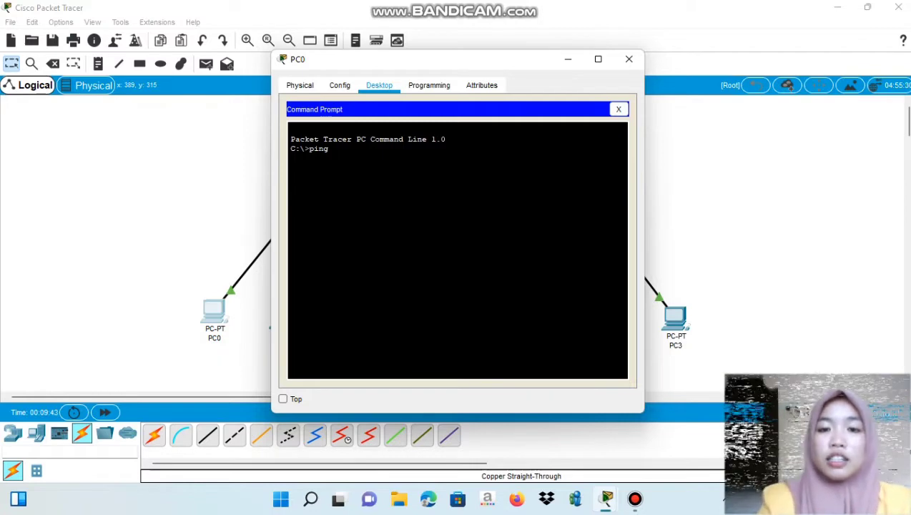
left_click_drag(523, 60, 587, 30)
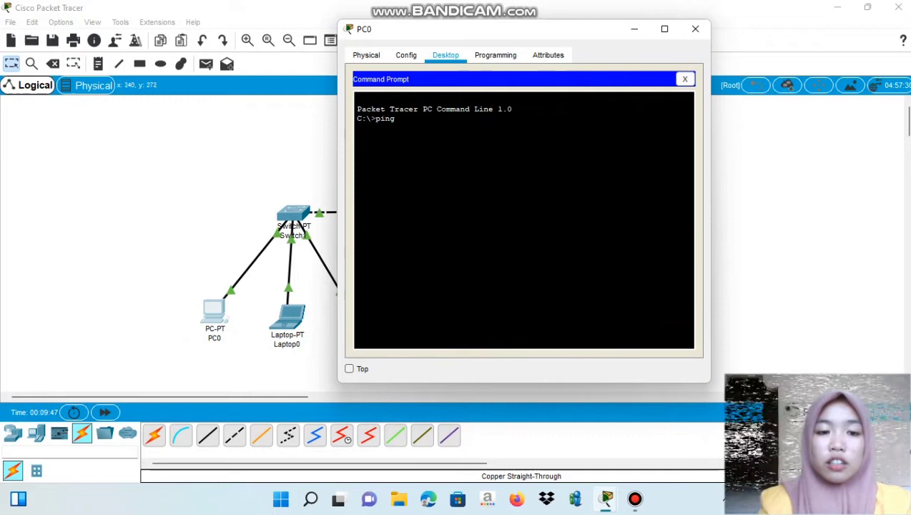
left_click_drag(509, 33, 286, 18)
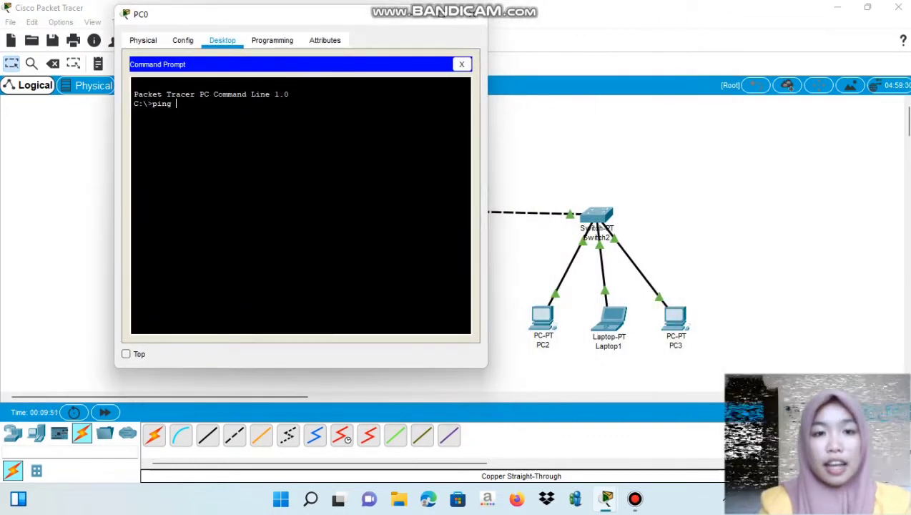
Ping PC3 at 192.168.10.7 from PC0's command prompt and close PC0's window.
type("21")
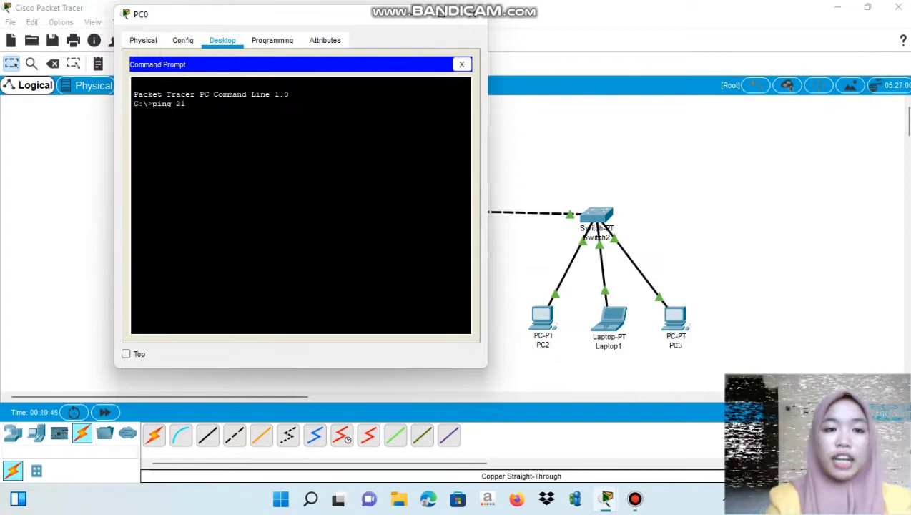
key("BackSpace")
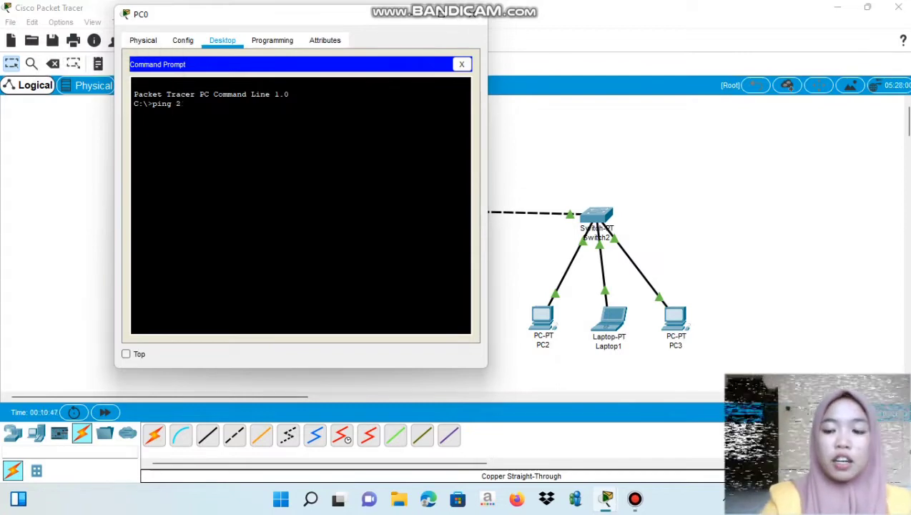
type("19")
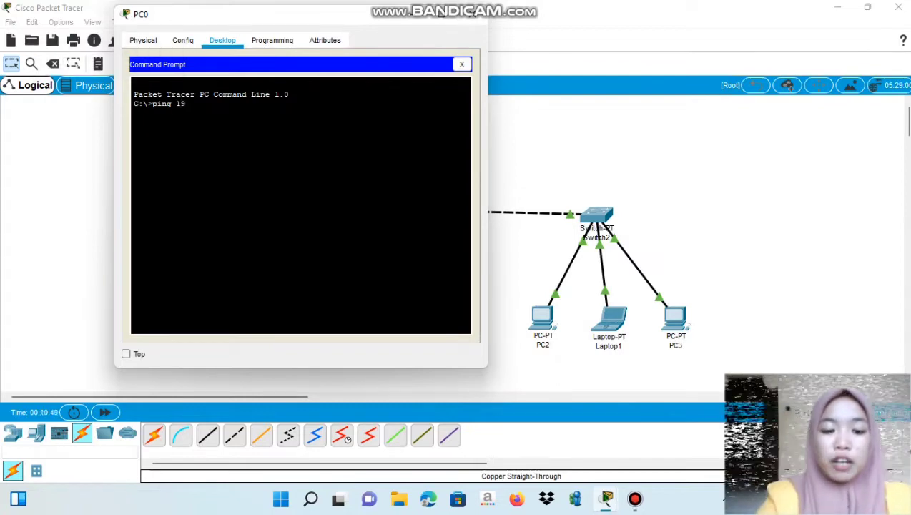
type("2.168")
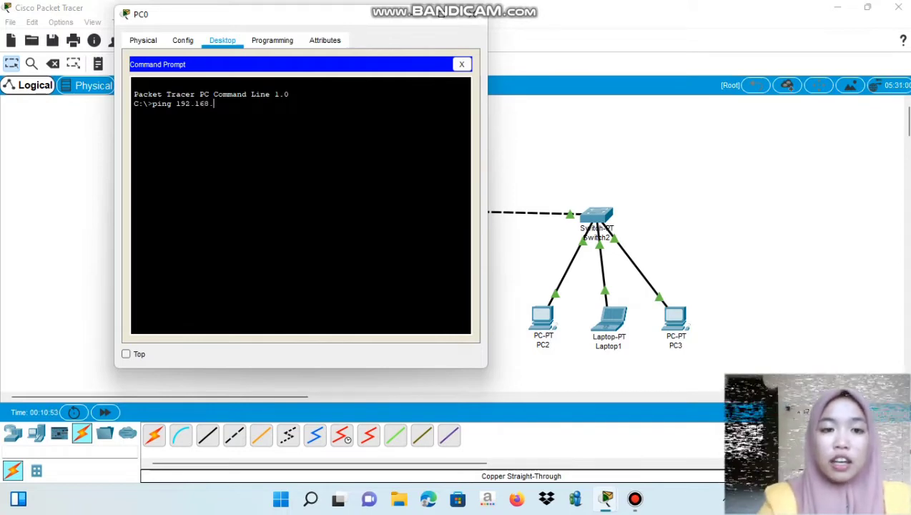
type(".10.")
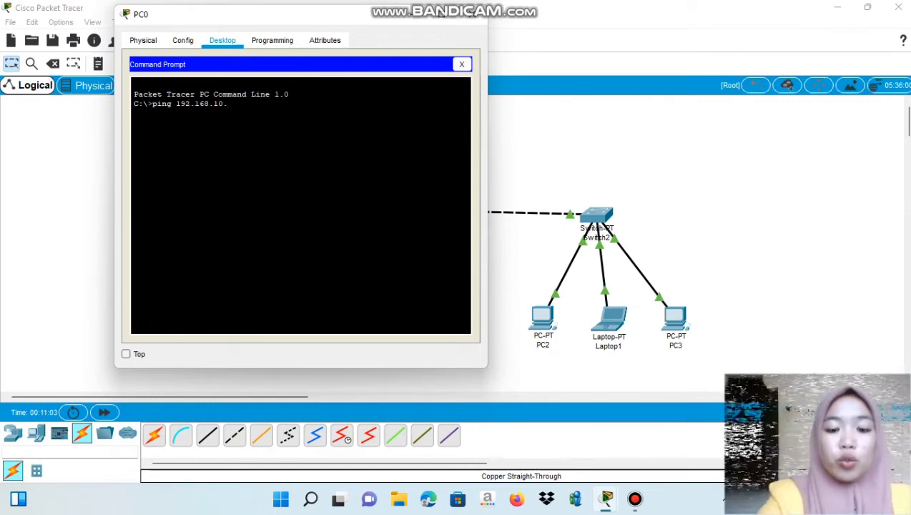
type("7")
key("Return")
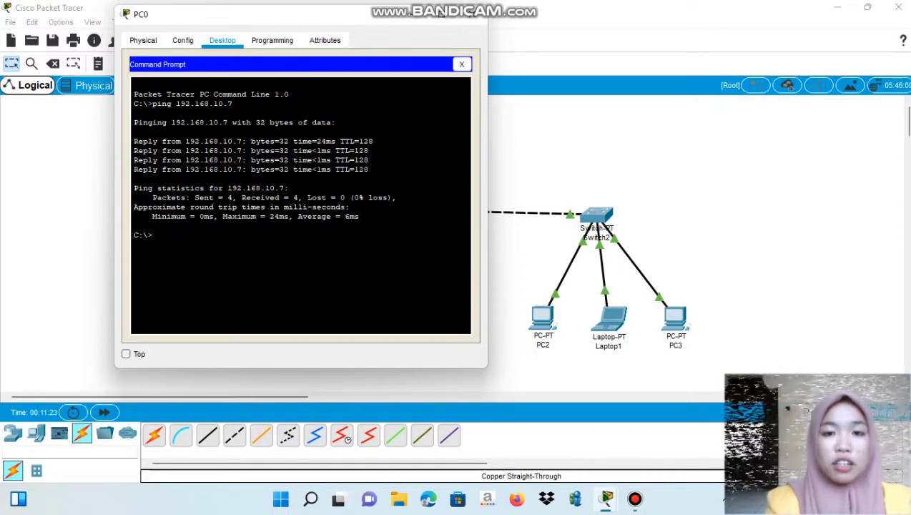
left_click(411, 14)
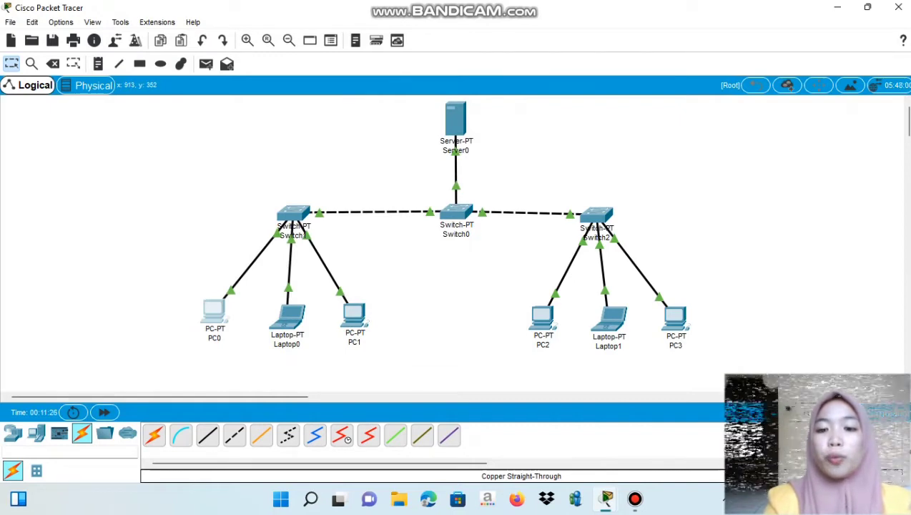
Change PC2's default gateway to 192.168.1.2 in its IP configuration and close its window.
left_click(542, 316)
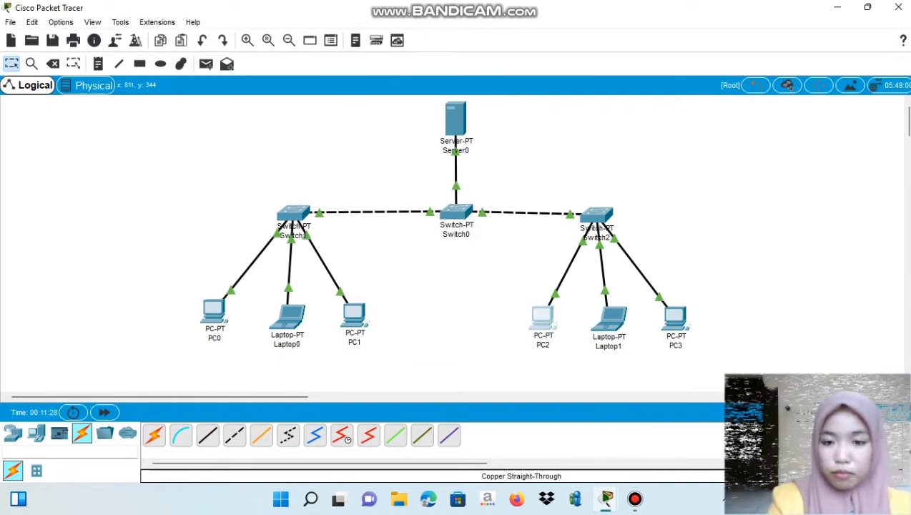
left_click(325, 139)
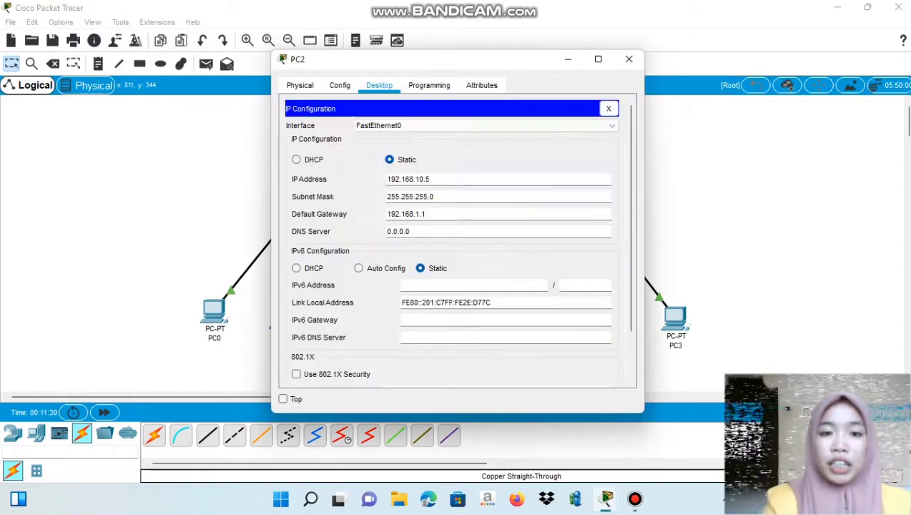
left_click(429, 214)
key("BackSpace")
type("2")
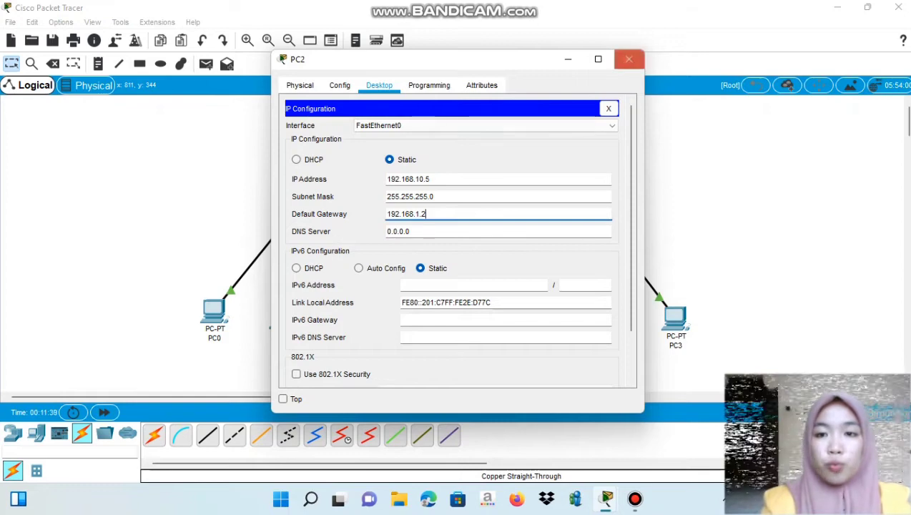
left_click(629, 59)
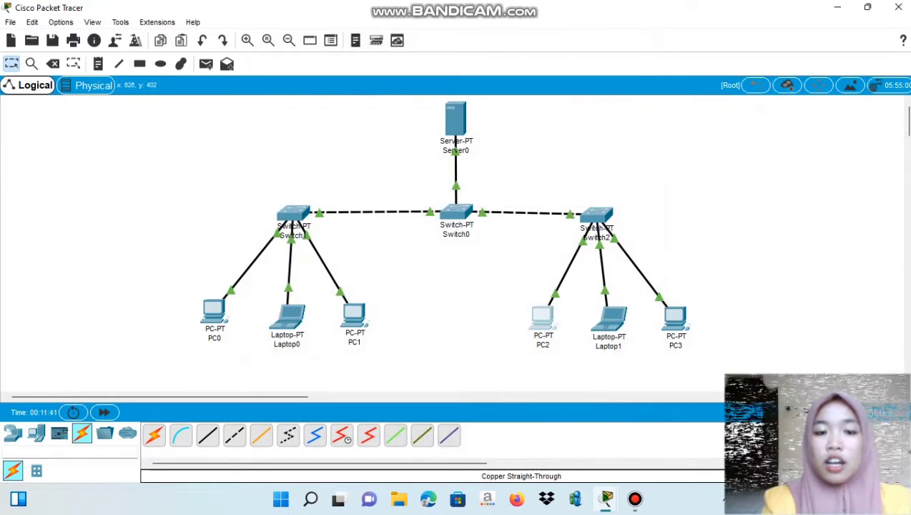
Try to ping 1192.168.10.5 from PC0's command prompt and close PC0's window.
left_click(214, 313)
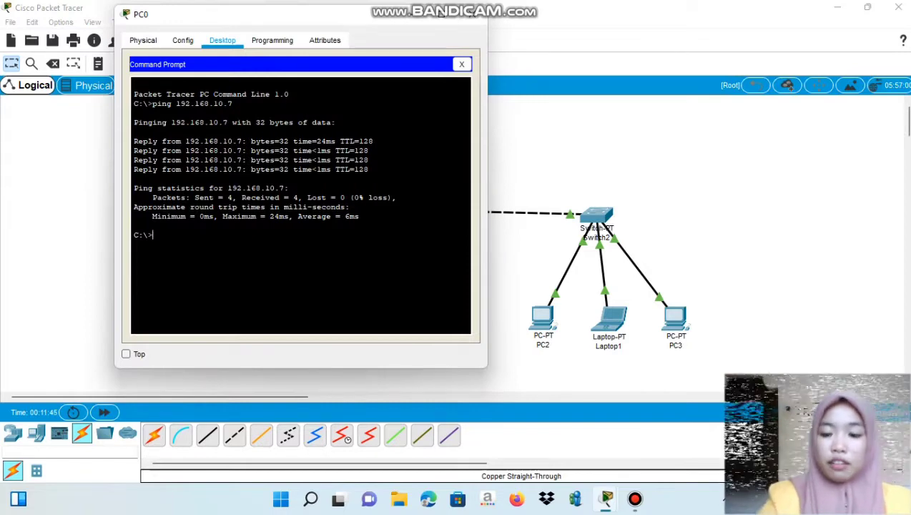
type("ping")
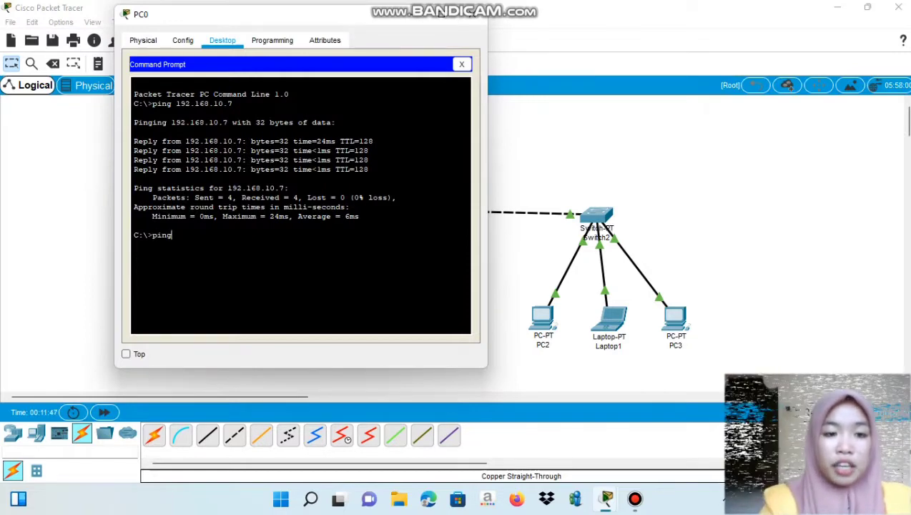
type(" 21")
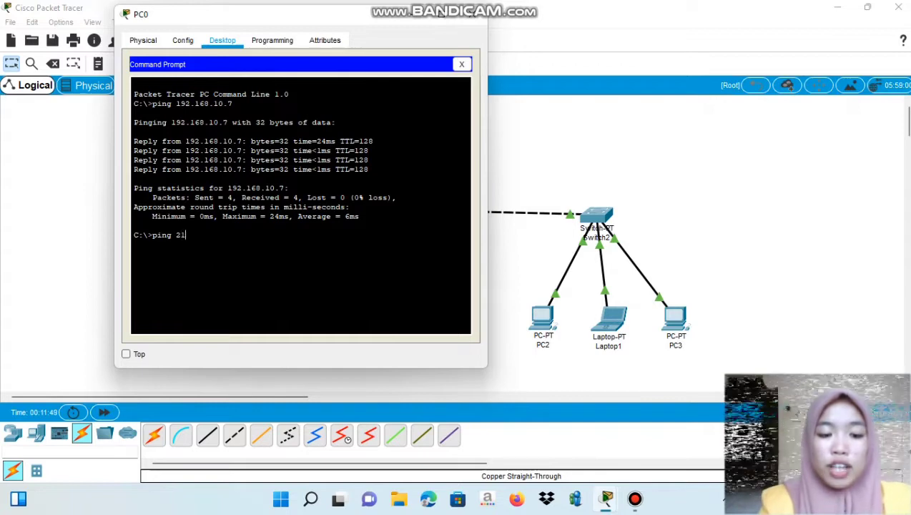
key("BackSpace")
key("BackSpace")
type("1192.168")
type(".")
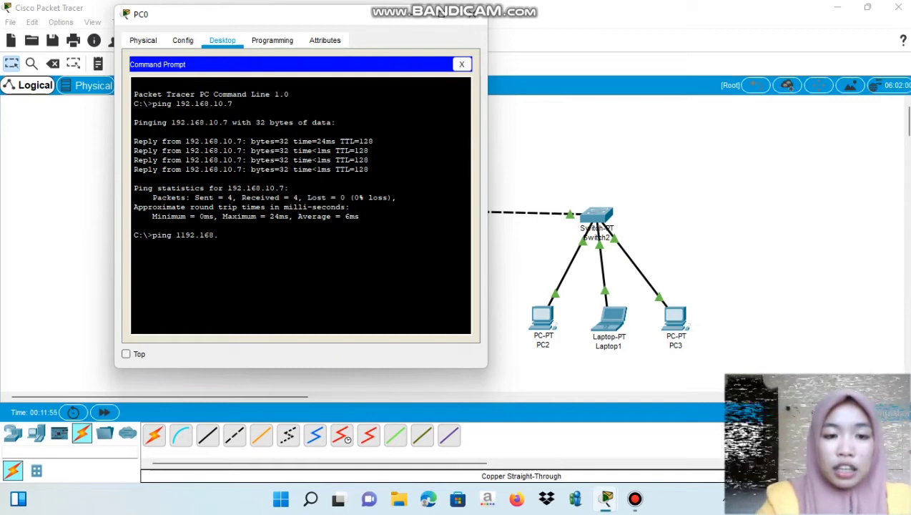
type("10.")
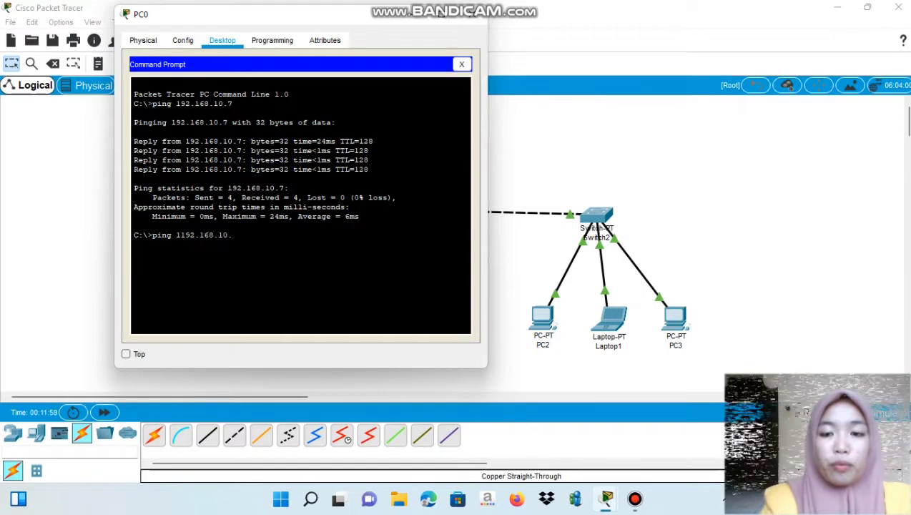
type("5")
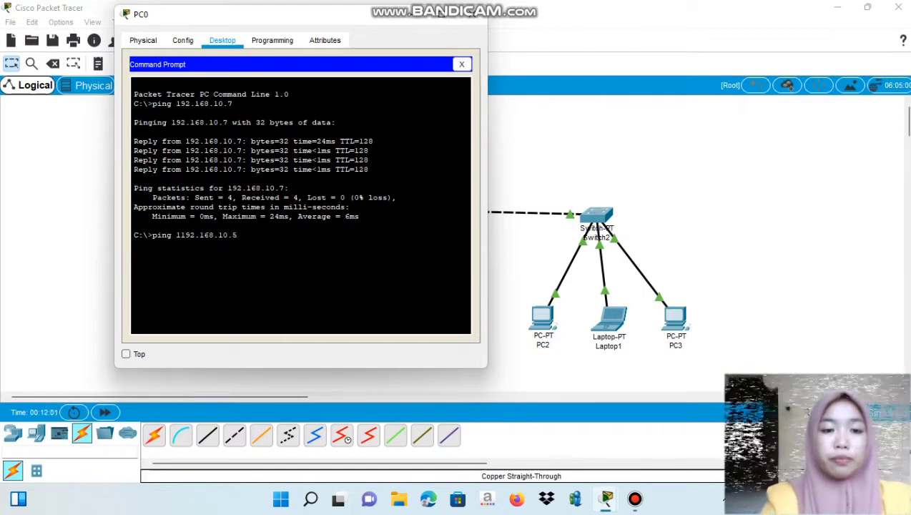
key("Return")
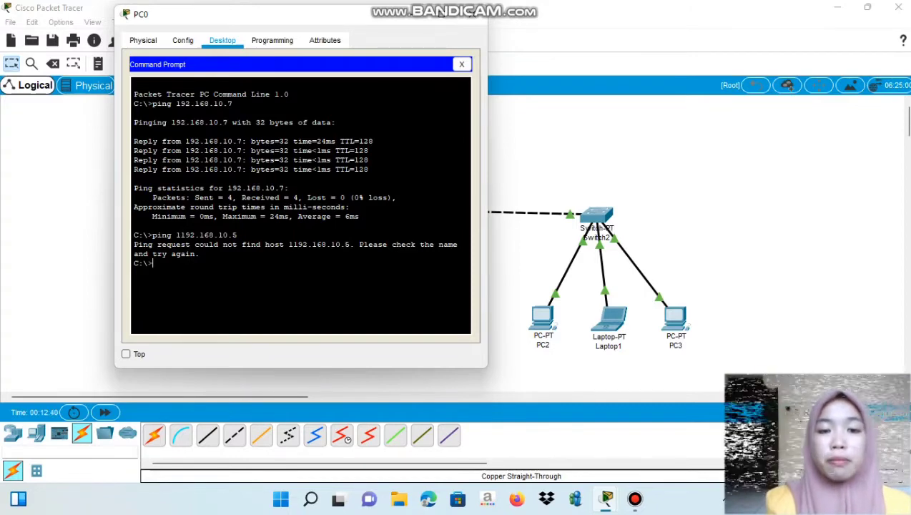
left_click(472, 15)
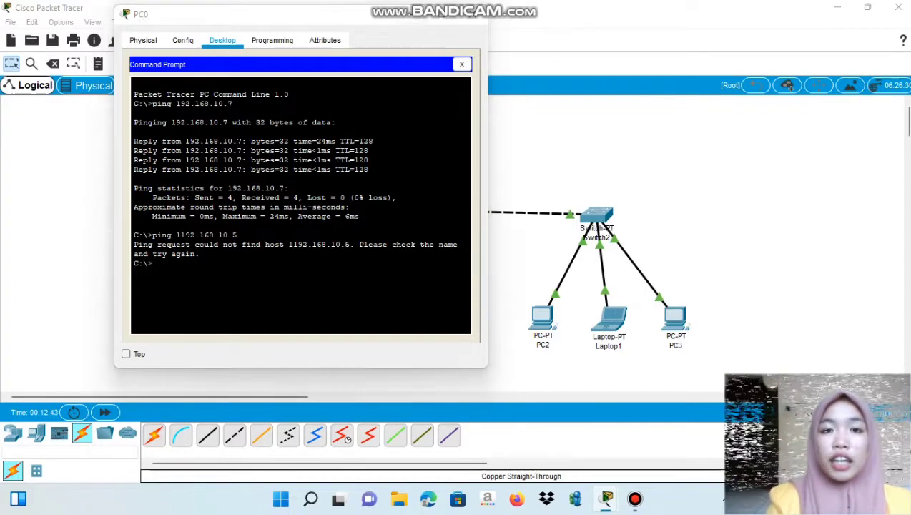
Set PC2's default gateway to 192.168.1.1 in its IP configuration and close its window.
left_click(538, 320)
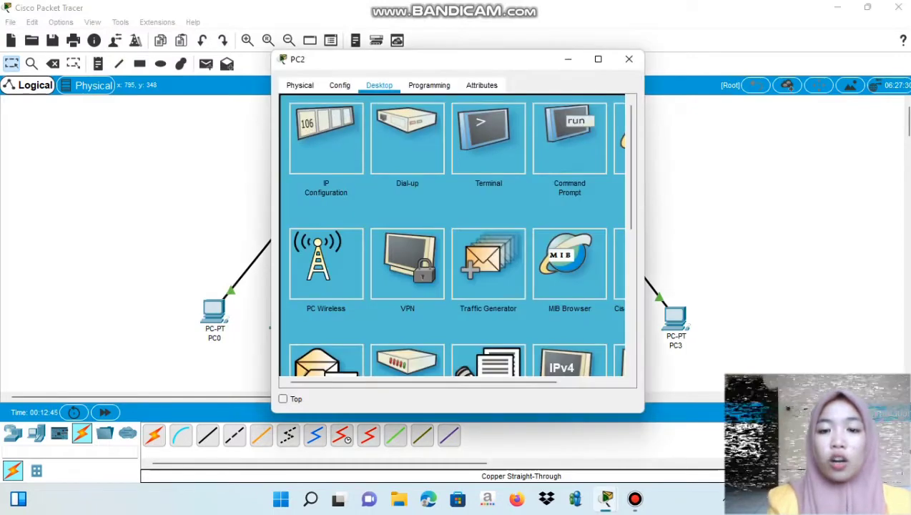
left_click(326, 138)
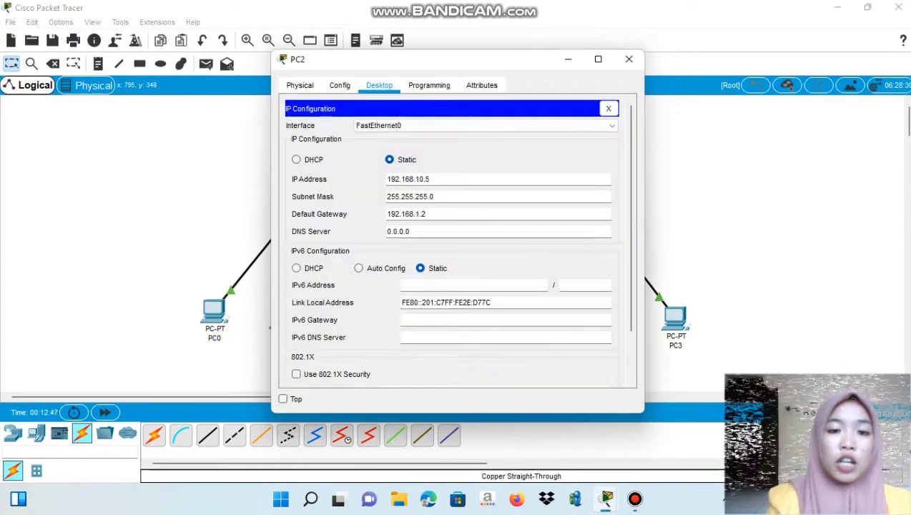
left_click(427, 214)
key("BackSpace")
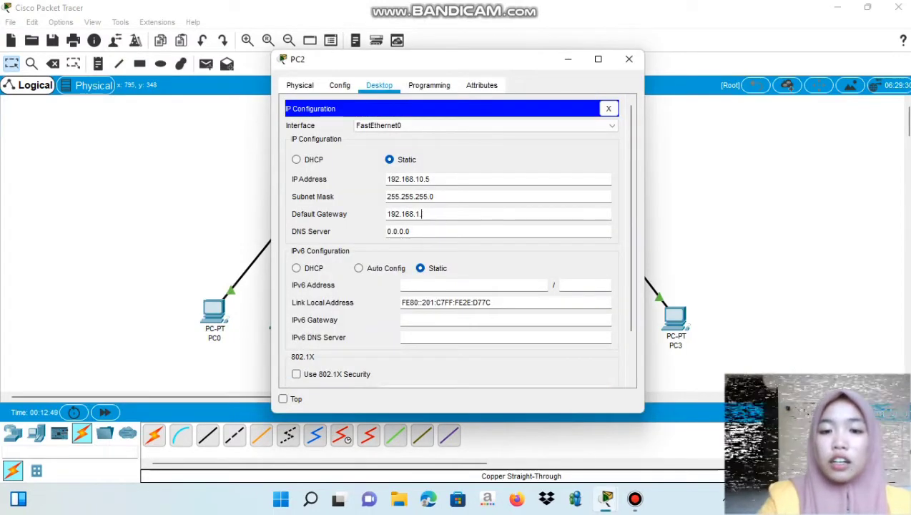
type("1")
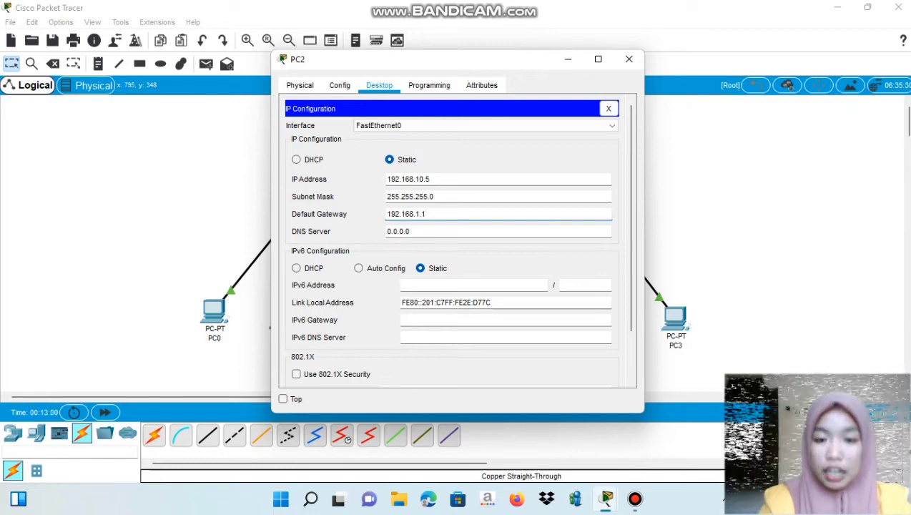
left_click(628, 58)
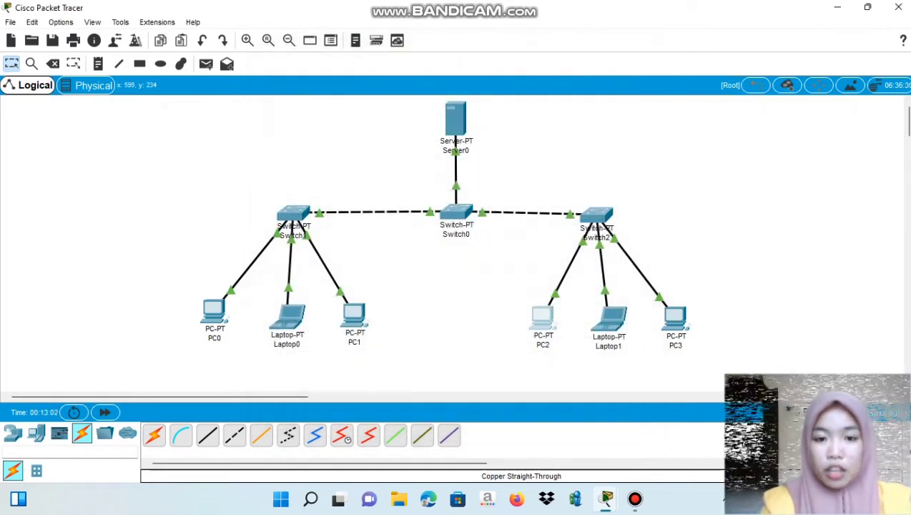
Ping PC2 at 192.168.10.5 from PC0's command prompt.
left_click(214, 312)
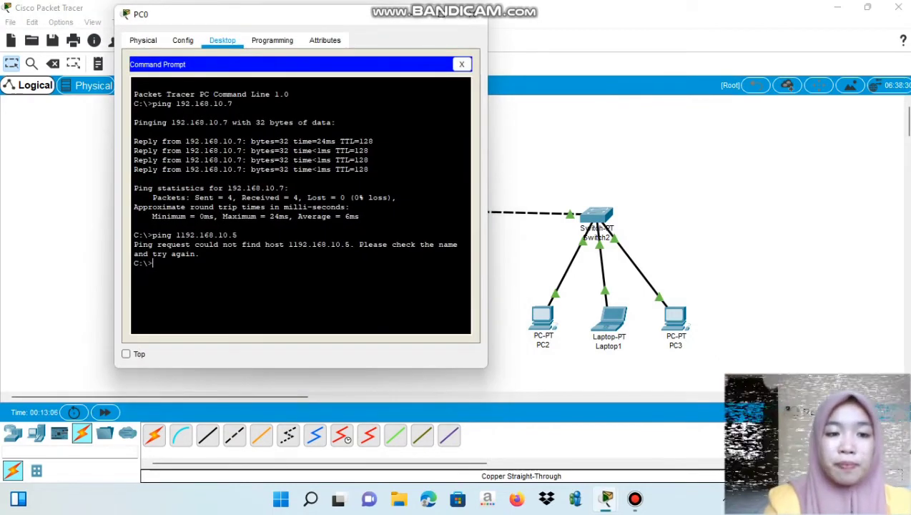
type("p")
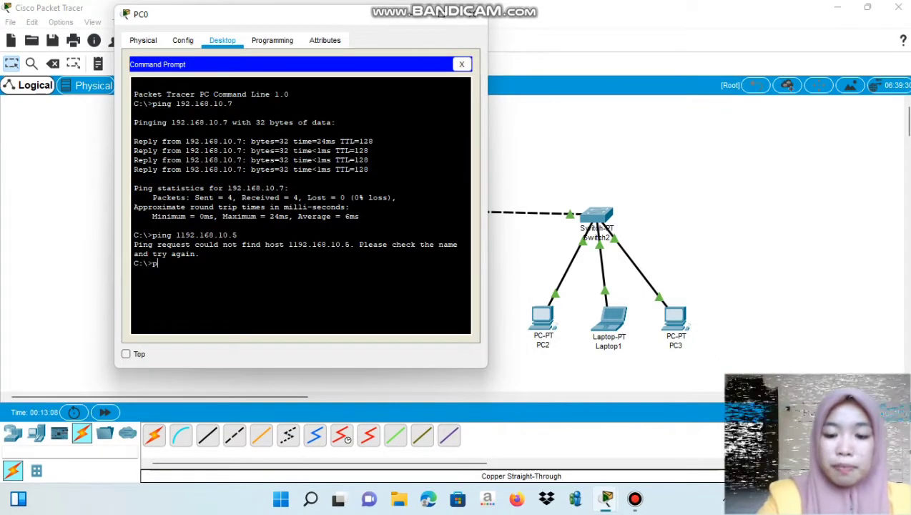
type("ing 2192")
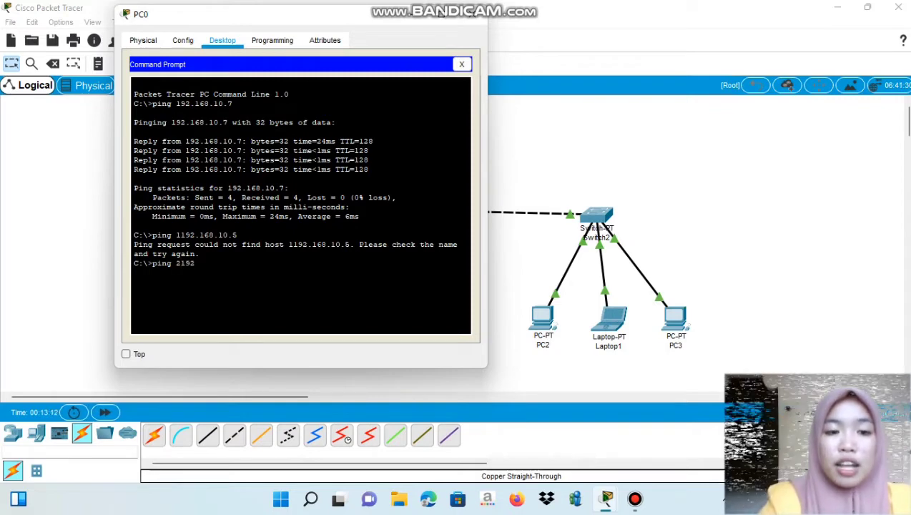
key("BackSpace")
key("BackSpace")
key("BackSpace")
key("BackSpace")
type("1")
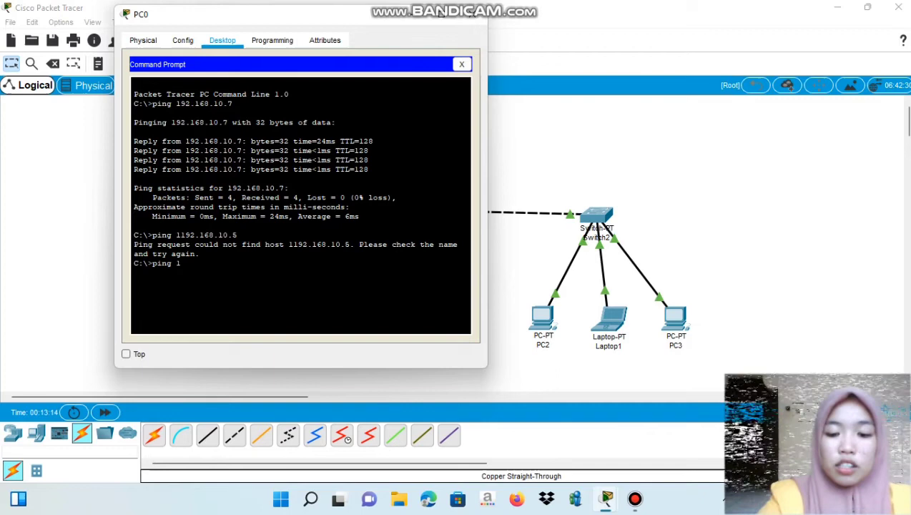
type("92.1")
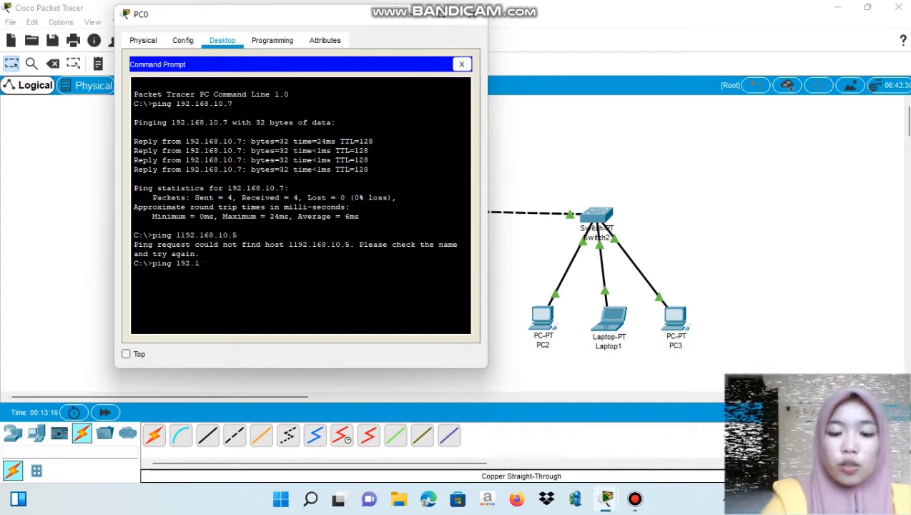
type("68.10.")
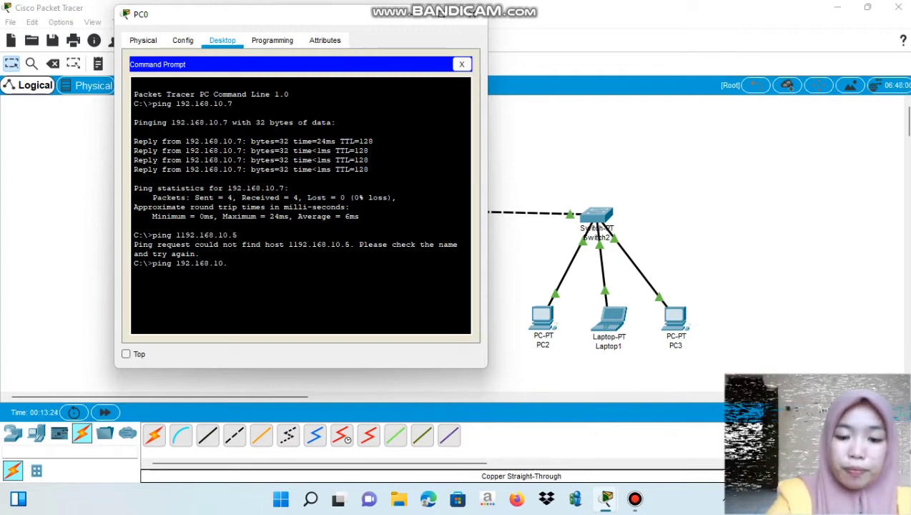
type("5")
key("Return")
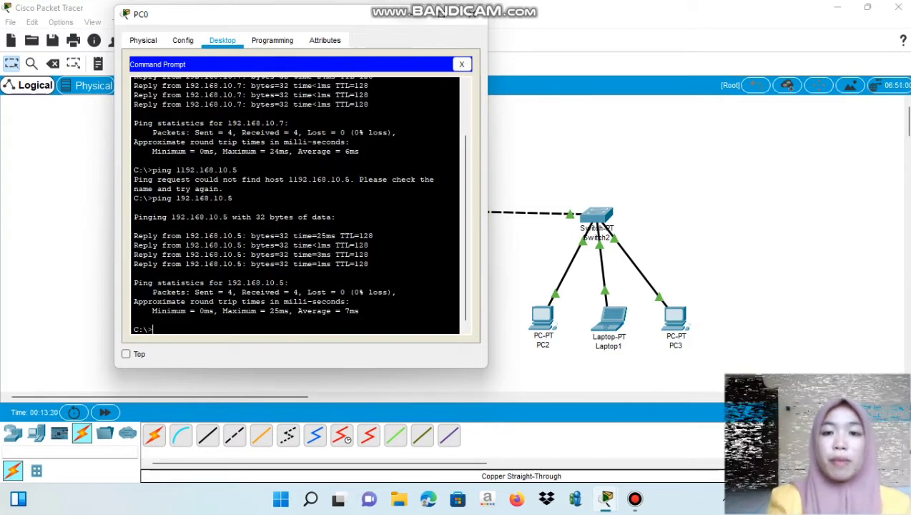
Review the ping output from its beginning, move PC0's window aside and minimize it.
scroll(295, 207, "up", 3)
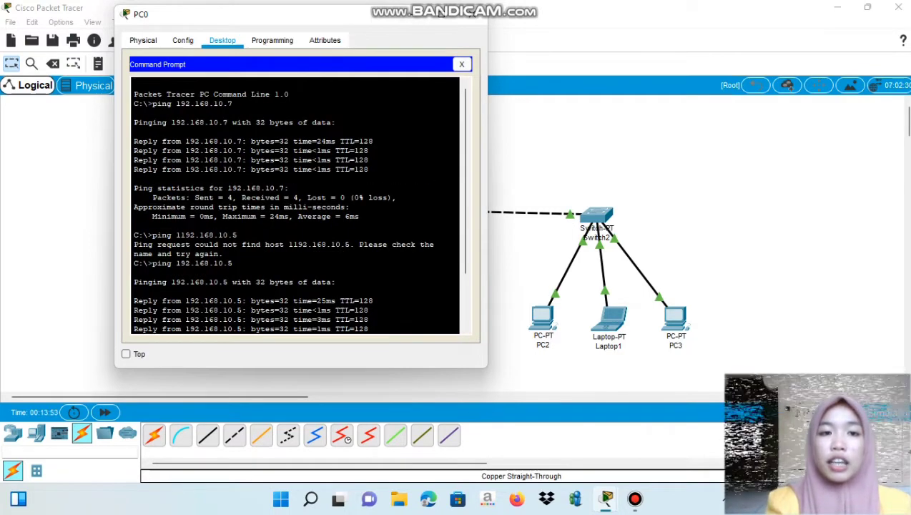
left_click_drag(271, 15, 217, 20)
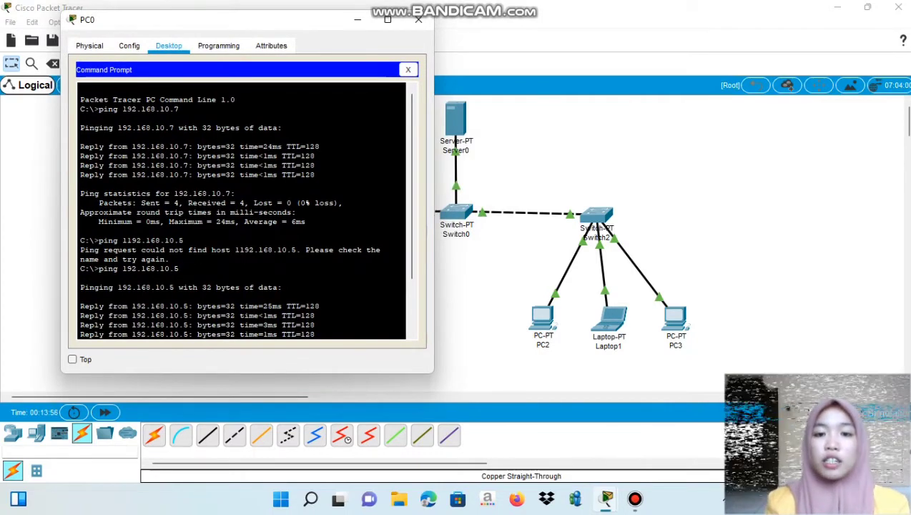
left_click(357, 21)
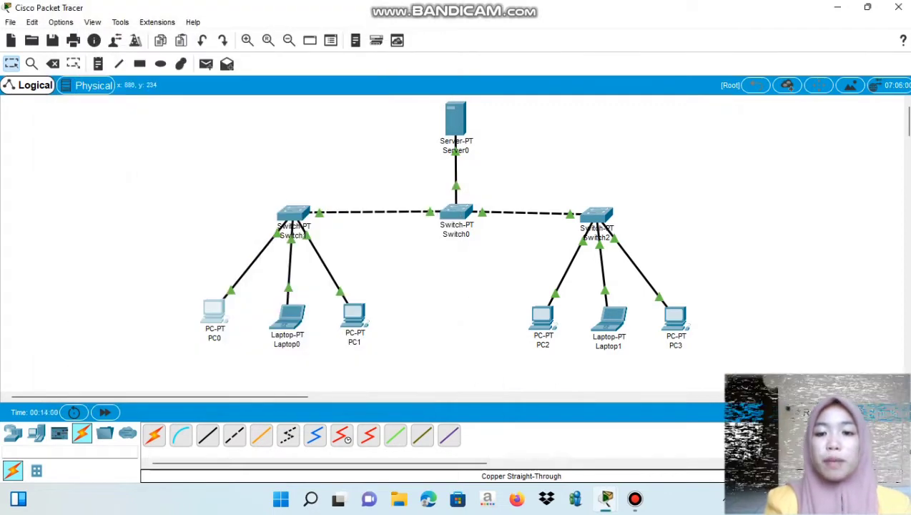